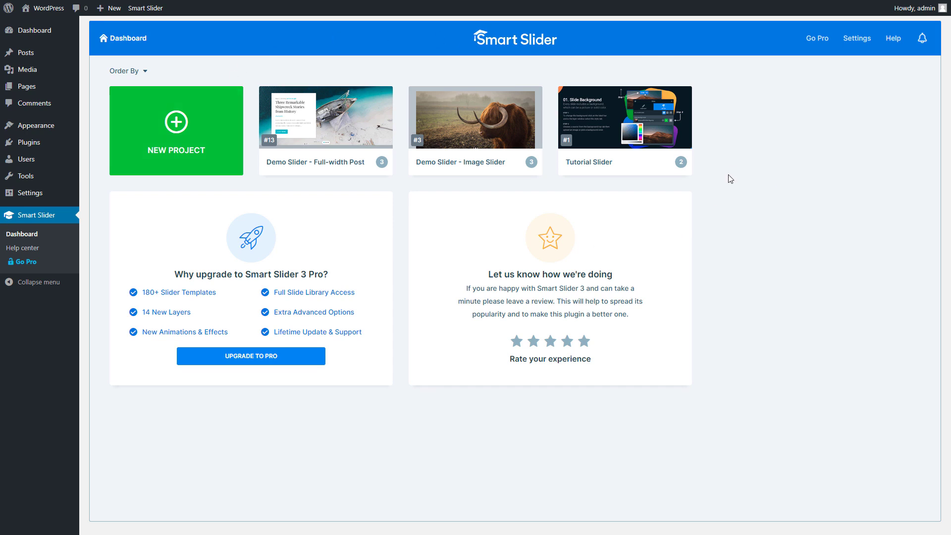
- Create a new Simple slider project named My project, 1200 by 600 px, with the Full width layout
{"action": "mouse_move", "coordinate": [484, 202]}
{"action": "left_click", "coordinate": [189, 168]}
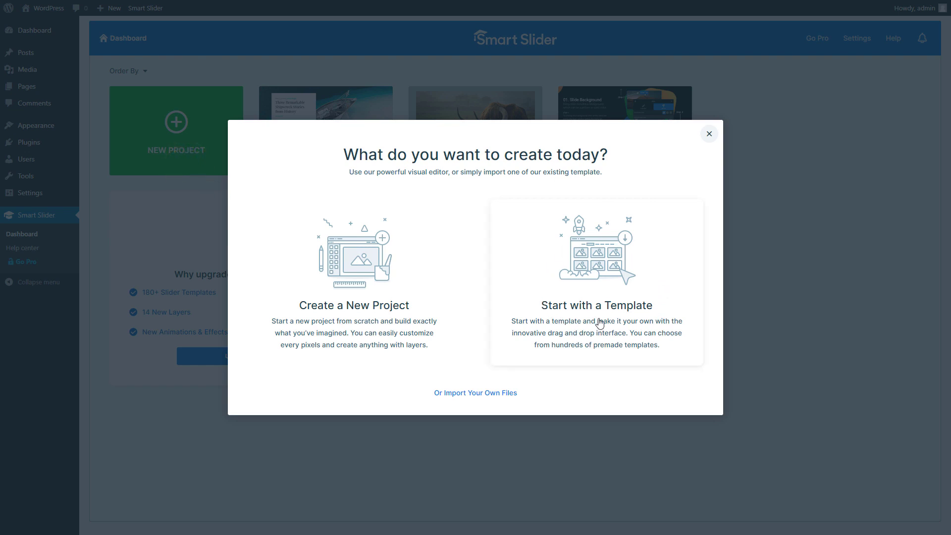
{"action": "left_click", "coordinate": [353, 310]}
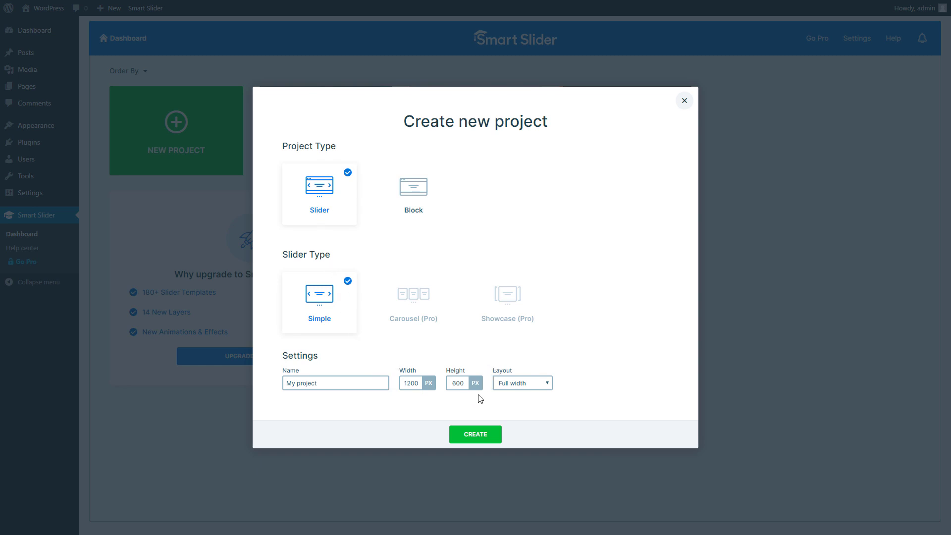
{"action": "left_click", "coordinate": [542, 386]}
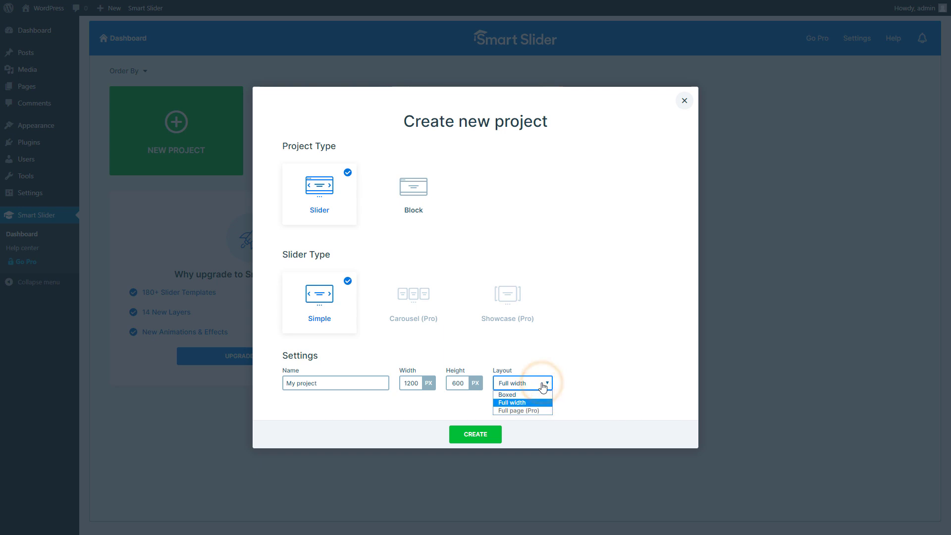
{"action": "left_click", "coordinate": [543, 387]}
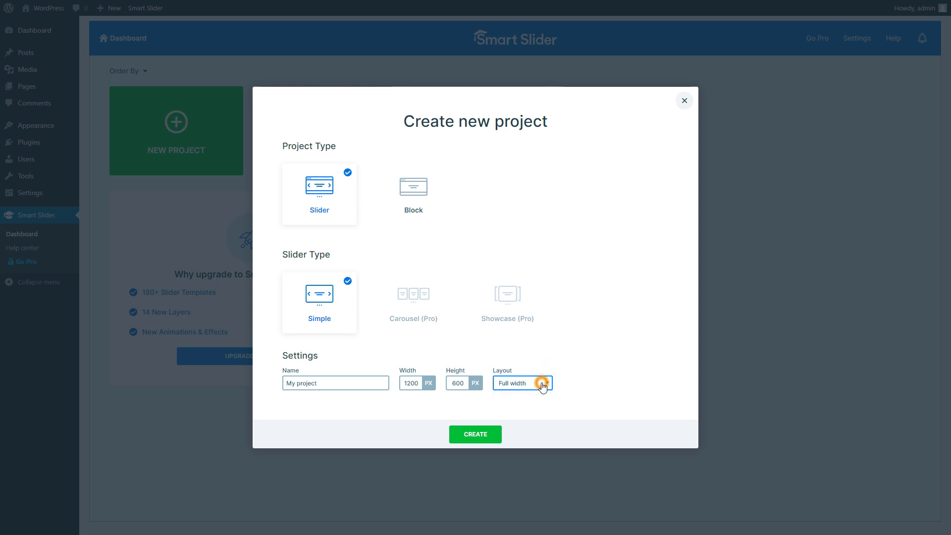
{"action": "left_click", "coordinate": [475, 434]}
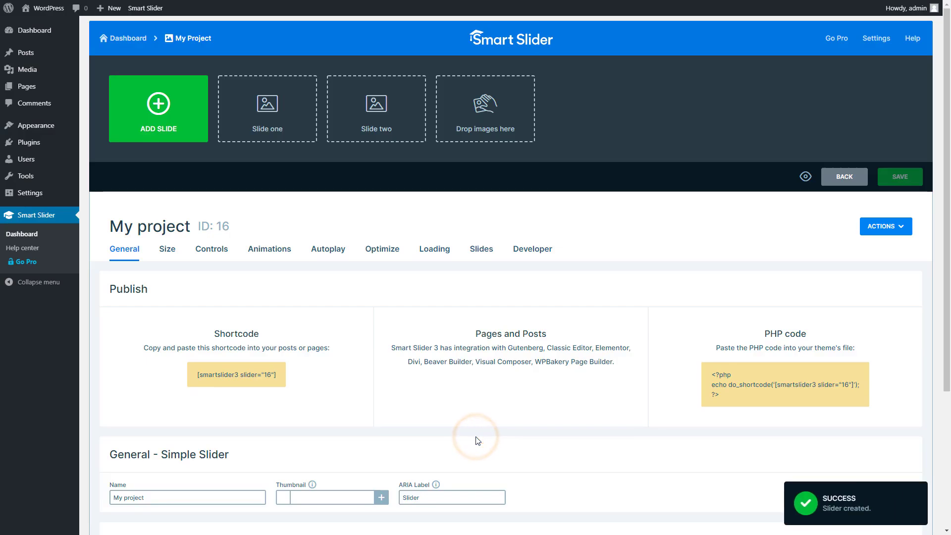
- Add the slide1, slide3 and slide2 images from the media library as slides of the project
{"action": "left_click", "coordinate": [181, 136]}
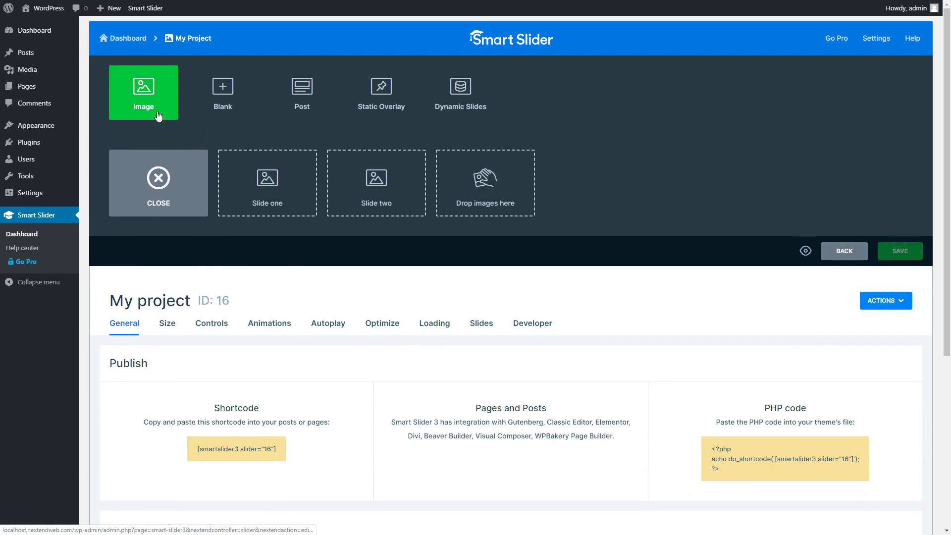
{"action": "left_click", "coordinate": [158, 115]}
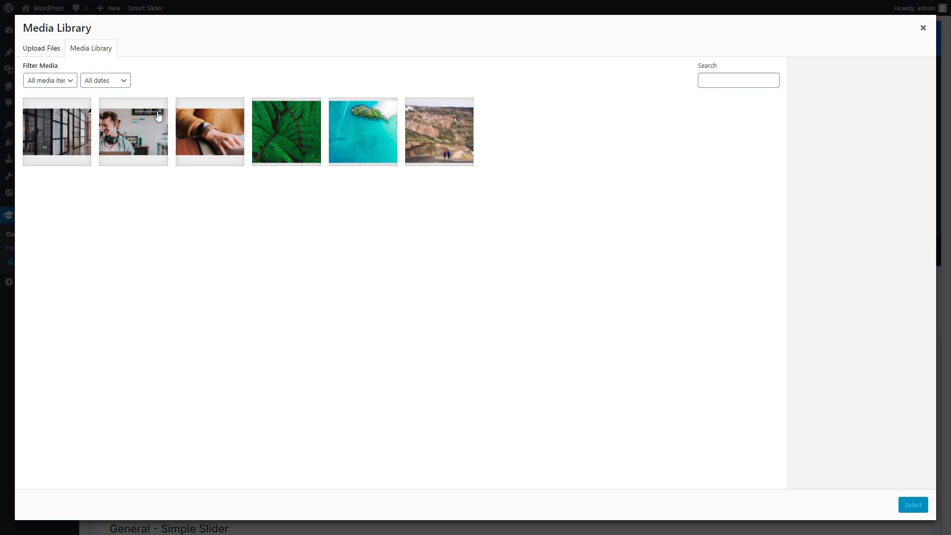
{"action": "left_click", "coordinate": [206, 133]}
{"action": "left_click", "coordinate": [74, 129]}
{"action": "left_click", "coordinate": [140, 134]}
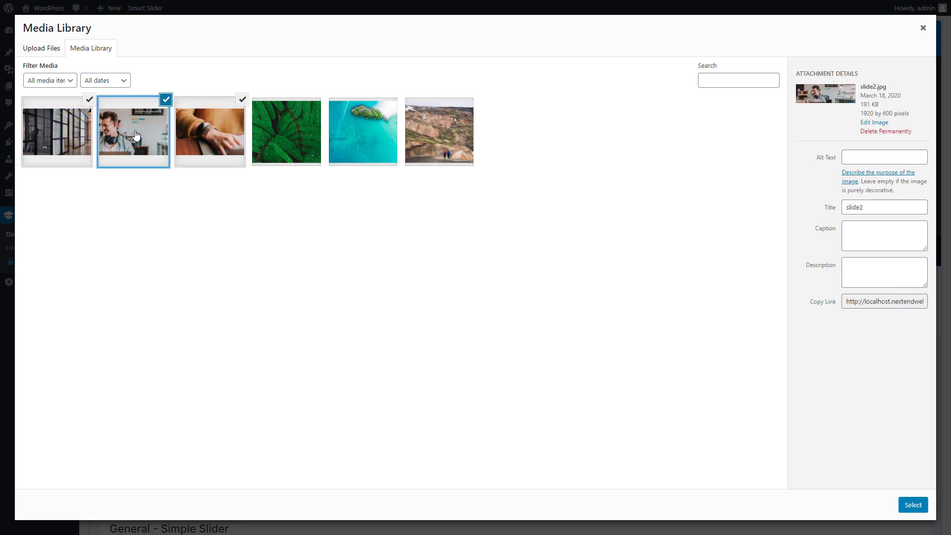
{"action": "left_click", "coordinate": [913, 505]}
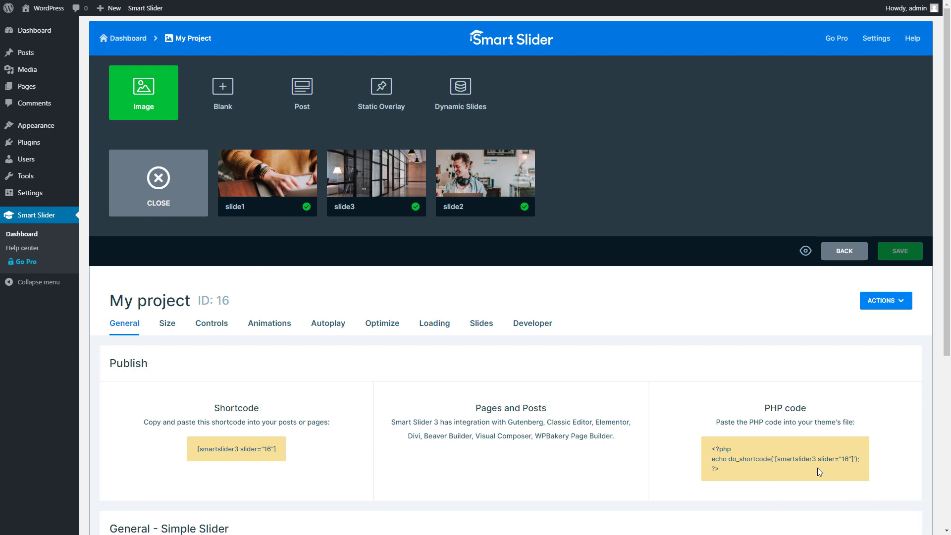
{"action": "left_click", "coordinate": [159, 207]}
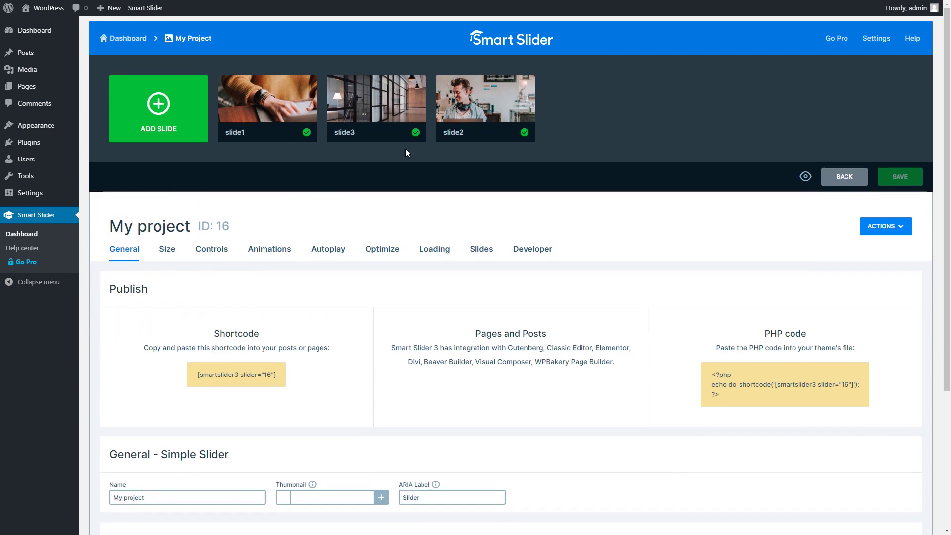
- Reorder the slides so that slide2 comes before slide3
{"action": "mouse_move", "coordinate": [494, 104]}
{"action": "left_click_drag", "start_coordinate": [494, 104], "coordinate": [331, 103]}
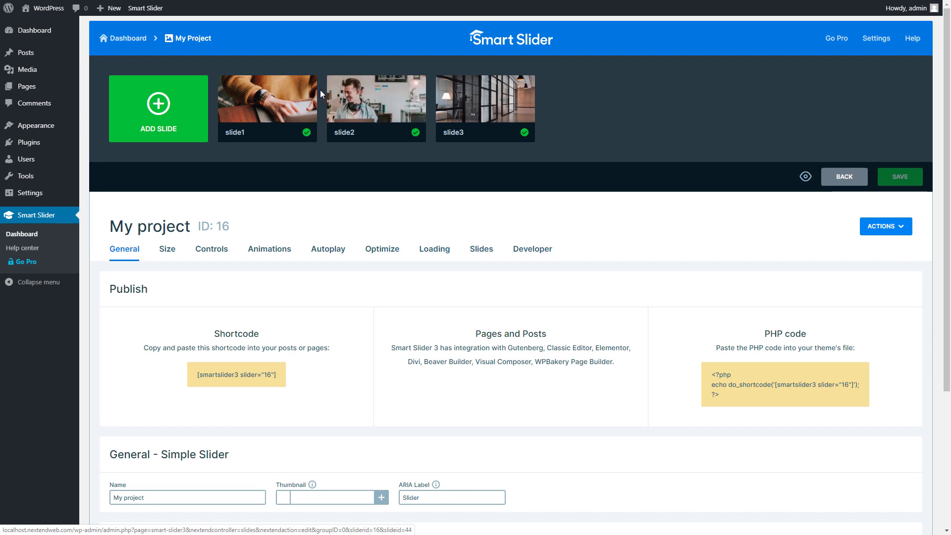
{"action": "left_click", "coordinate": [307, 86]}
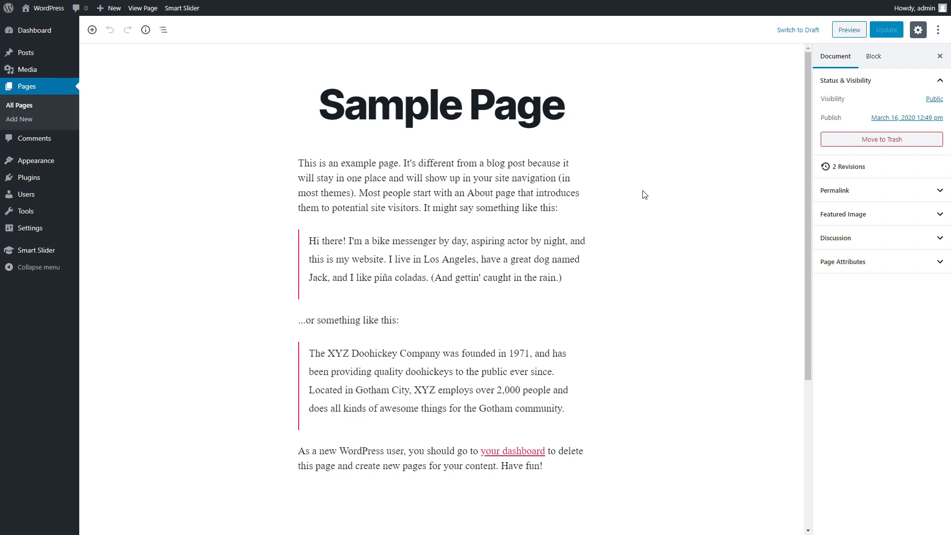
- Insert a Smart Slider 3 block above the first paragraph of Sample Page and load the My project slider into it
{"action": "left_click", "coordinate": [441, 148]}
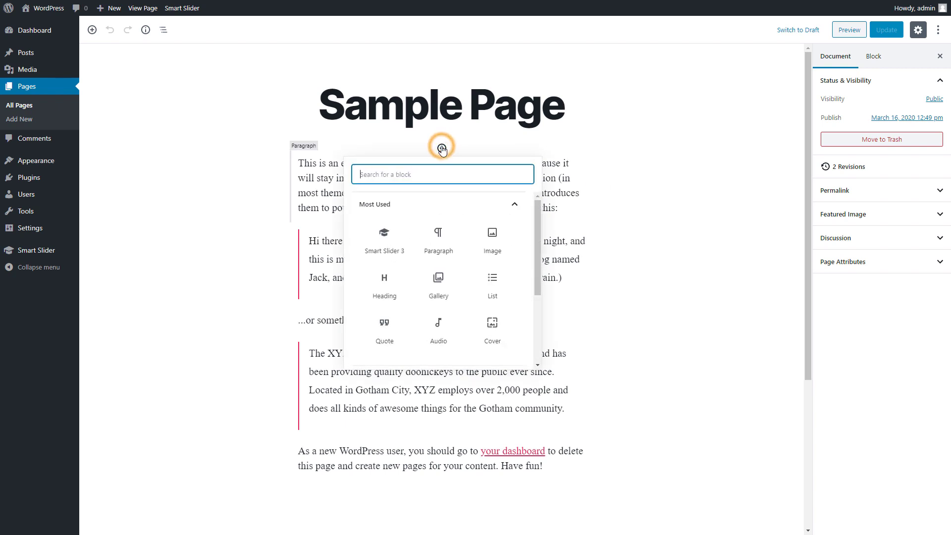
{"action": "left_click", "coordinate": [389, 252]}
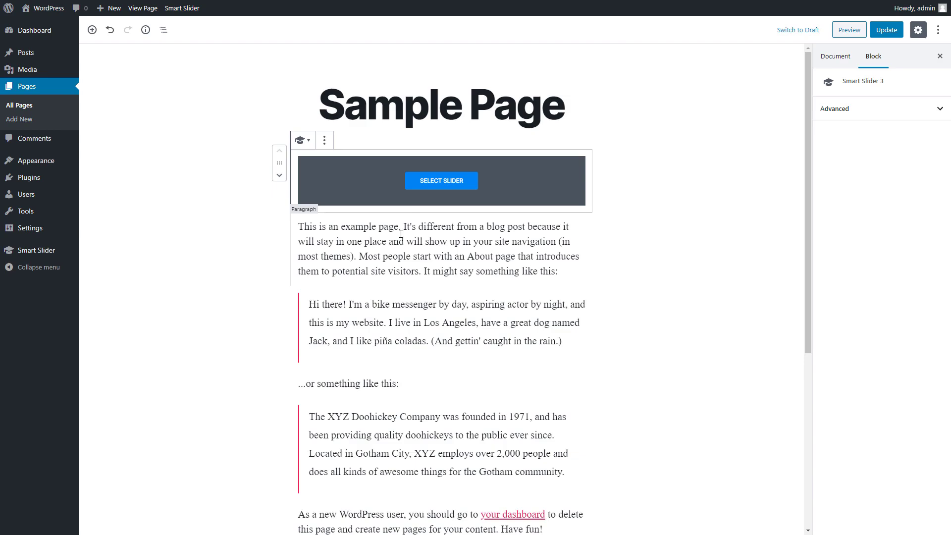
{"action": "left_click", "coordinate": [438, 184]}
{"action": "left_click", "coordinate": [362, 268]}
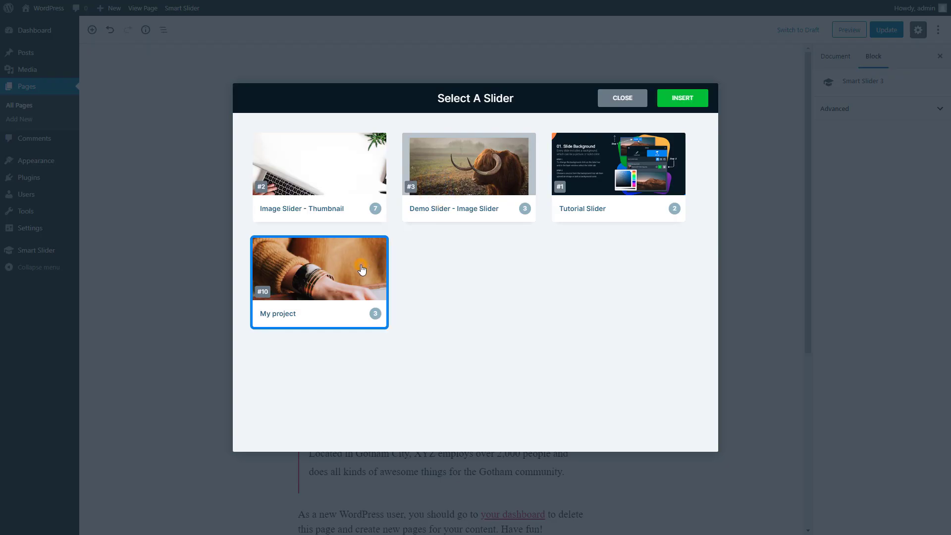
{"action": "left_click", "coordinate": [673, 103]}
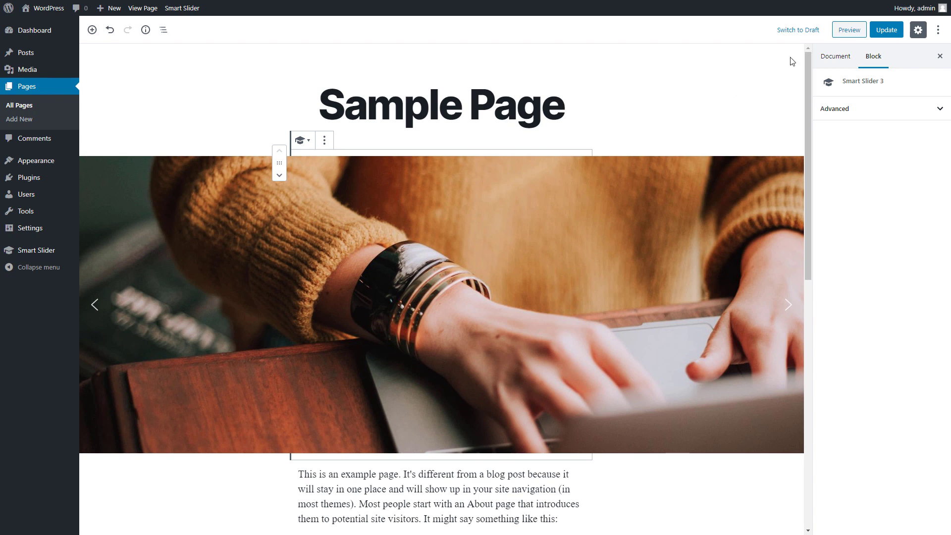
- Preview Sample Page and browse through the slides of the embedded slider
{"action": "left_click", "coordinate": [843, 35]}
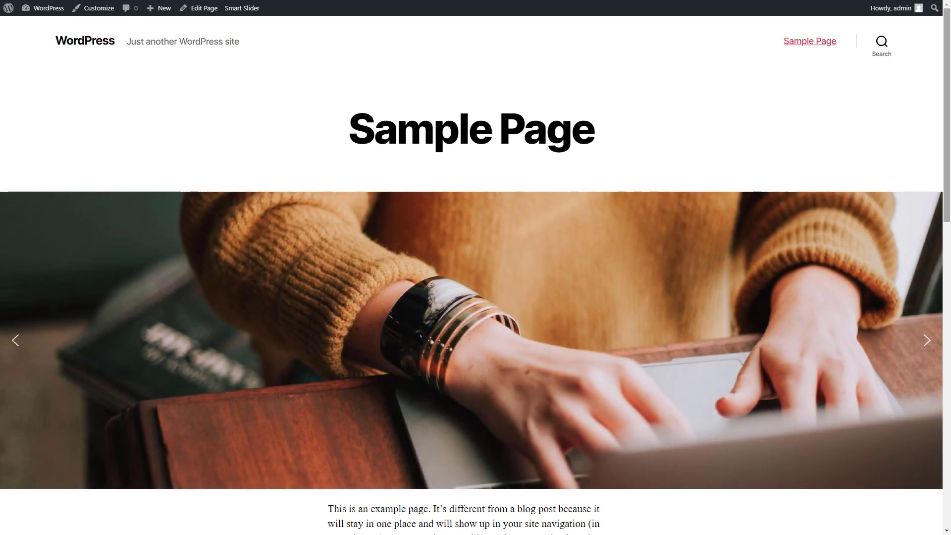
{"action": "left_click_drag", "start_coordinate": [947, 97], "coordinate": [949, 144]}
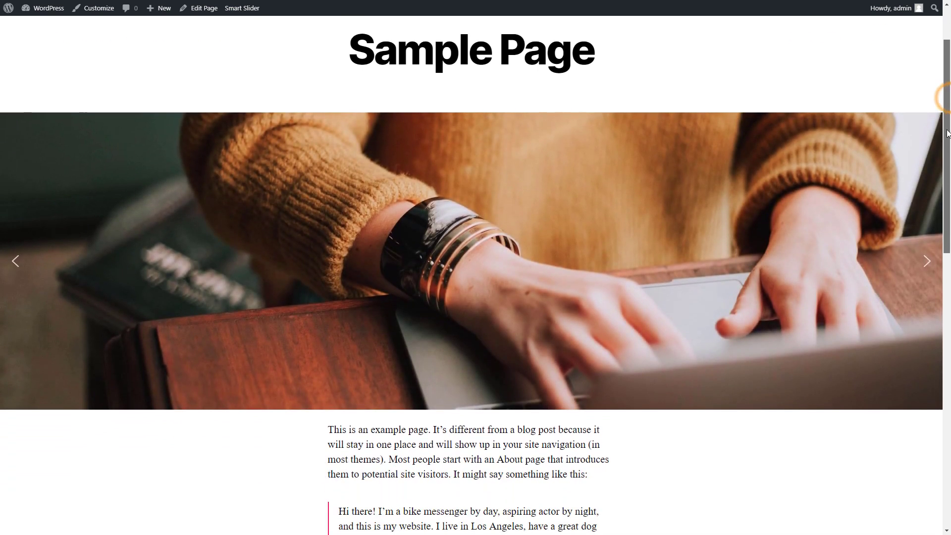
{"action": "left_click", "coordinate": [929, 263]}
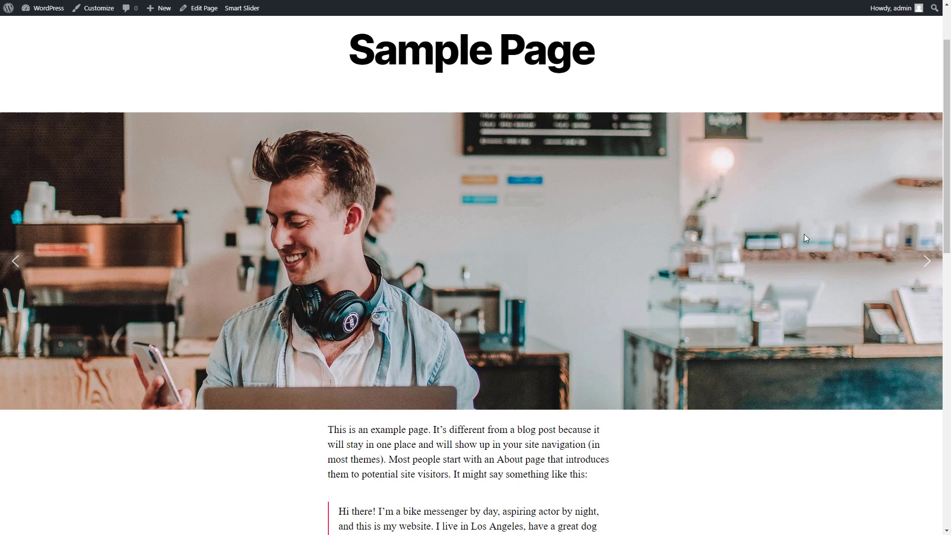
{"action": "left_click_drag", "start_coordinate": [804, 235], "coordinate": [664, 260]}
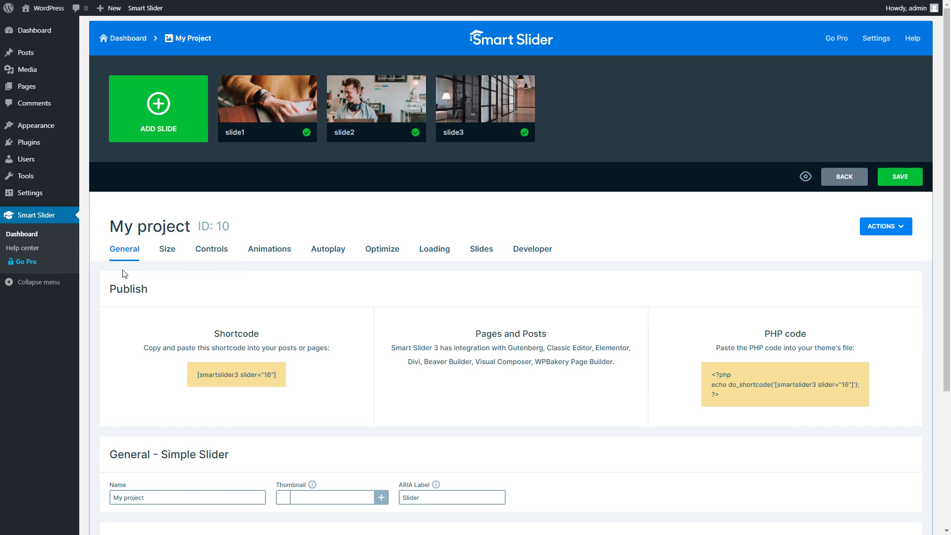
- Review the size, breakpoint and layout settings of the My project slider
{"action": "left_click", "coordinate": [167, 252]}
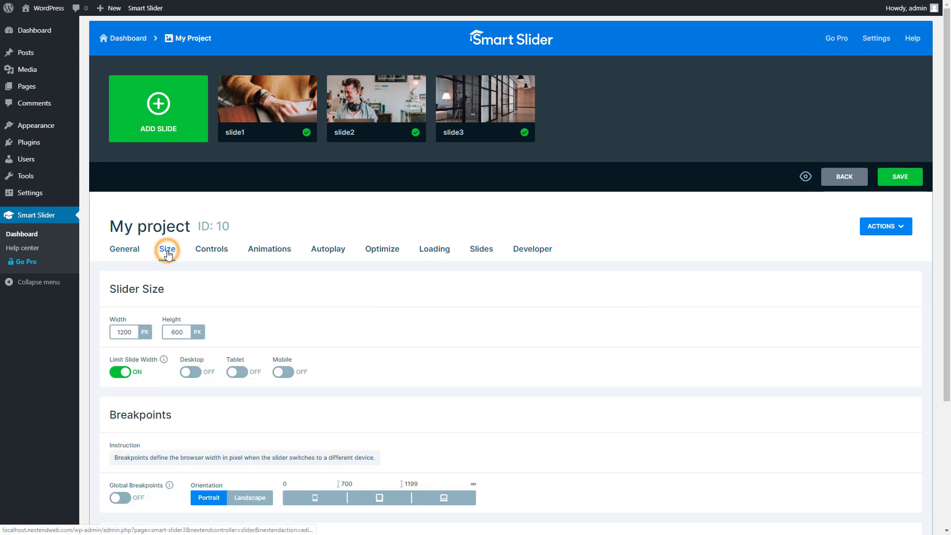
{"action": "scroll", "coordinate": [168, 256], "scroll_direction": "down", "scroll_amount": 3}
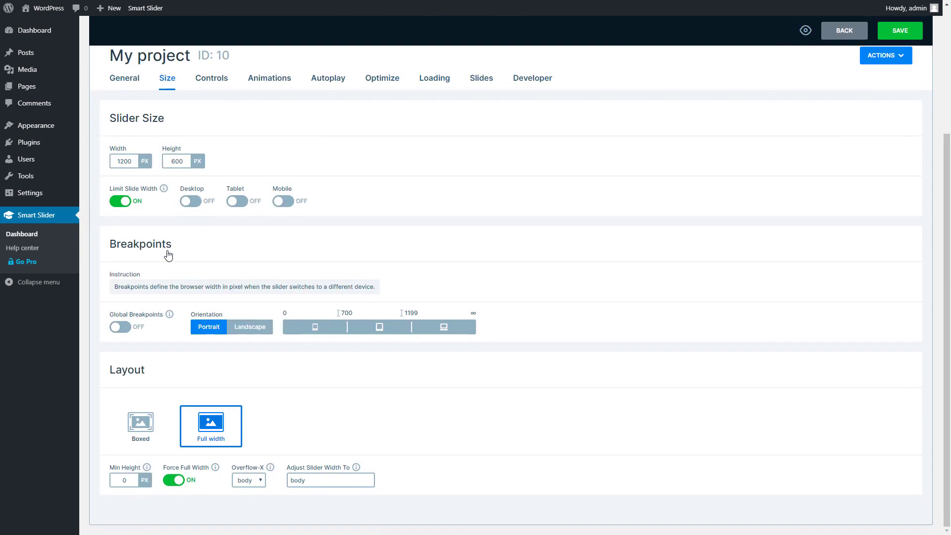
{"action": "scroll", "coordinate": [168, 255], "scroll_direction": "up", "scroll_amount": 3}
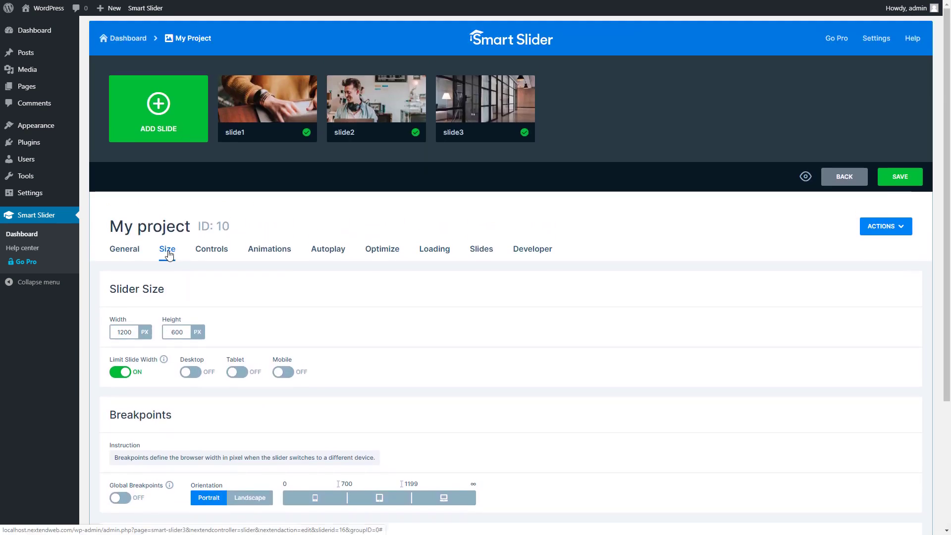
- Enable the slider's bullet control and set the normal dot background color to the gray 81898DFF
{"action": "left_click", "coordinate": [212, 253]}
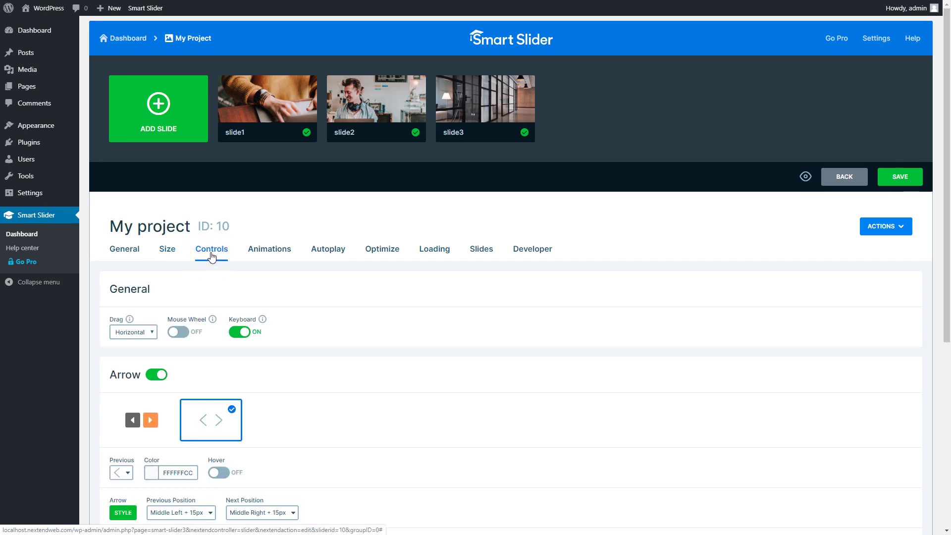
{"action": "scroll", "coordinate": [212, 257], "scroll_direction": "down", "scroll_amount": 5}
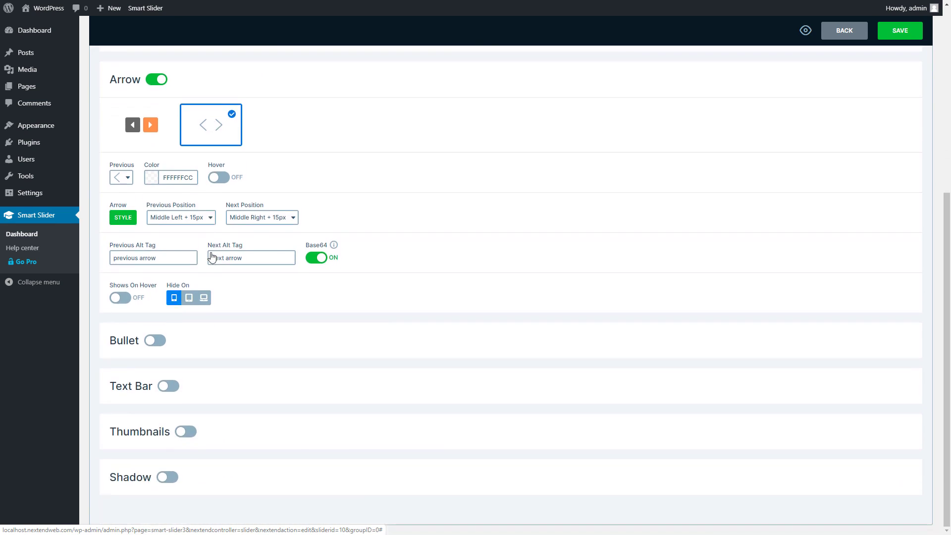
{"action": "left_click", "coordinate": [156, 340]}
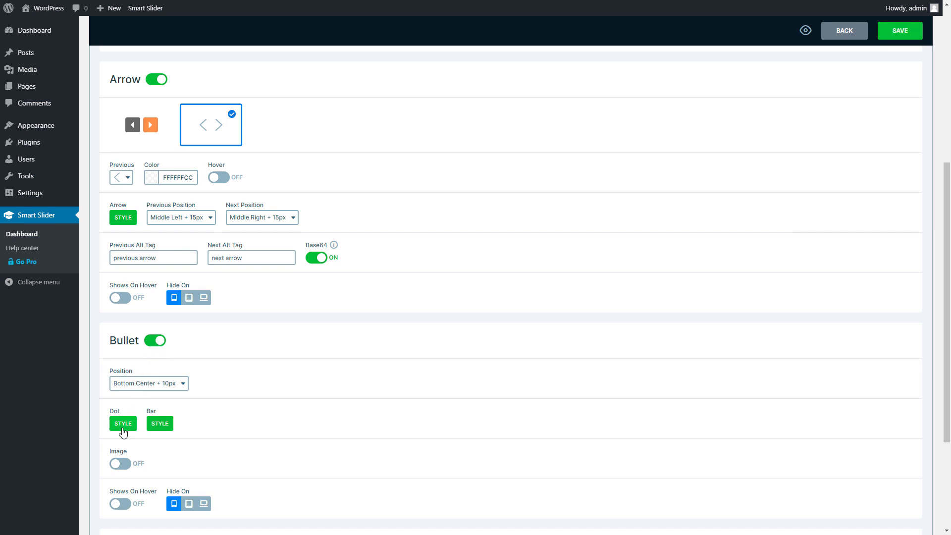
{"action": "left_click", "coordinate": [123, 431]}
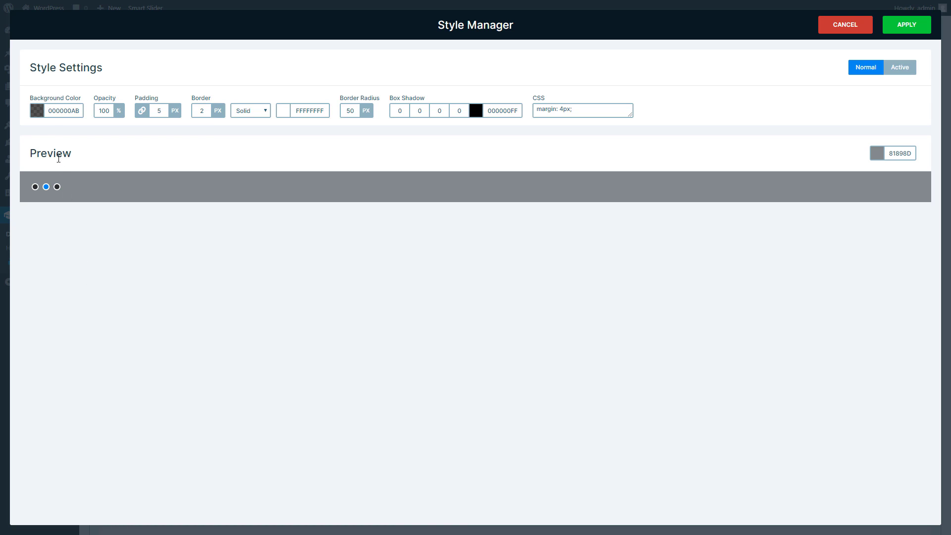
{"action": "left_click", "coordinate": [38, 110]}
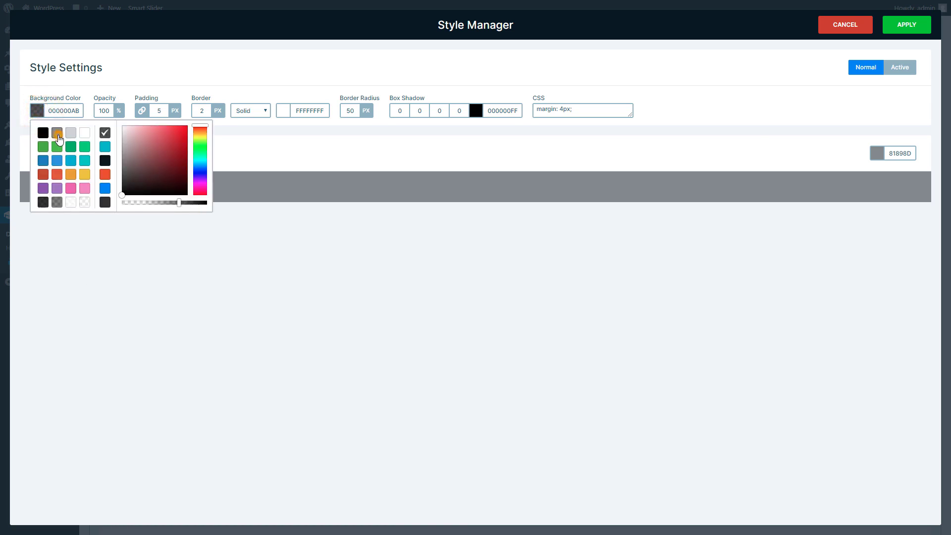
{"action": "left_click", "coordinate": [57, 133]}
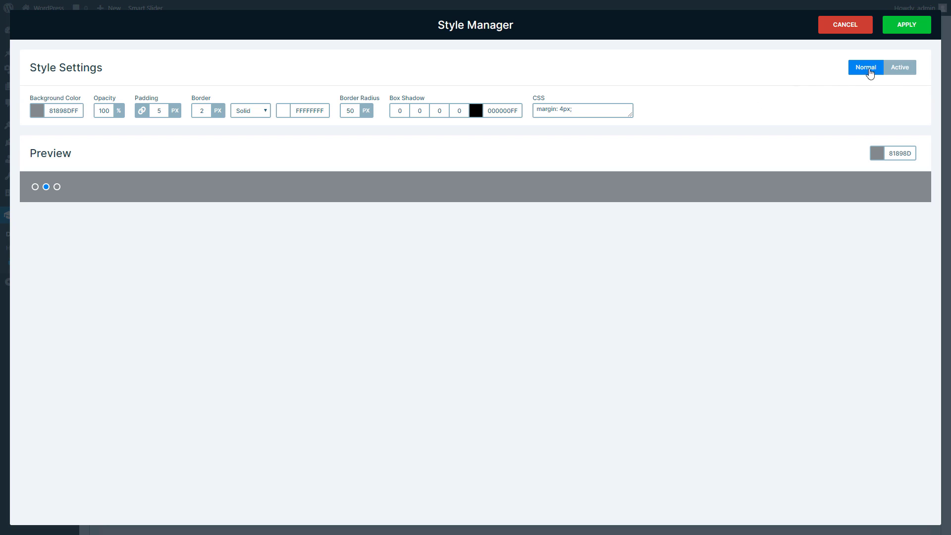
- Set the active dot's background color to white (FFFFFFFF) and apply the bullet dot style
{"action": "left_click", "coordinate": [896, 71]}
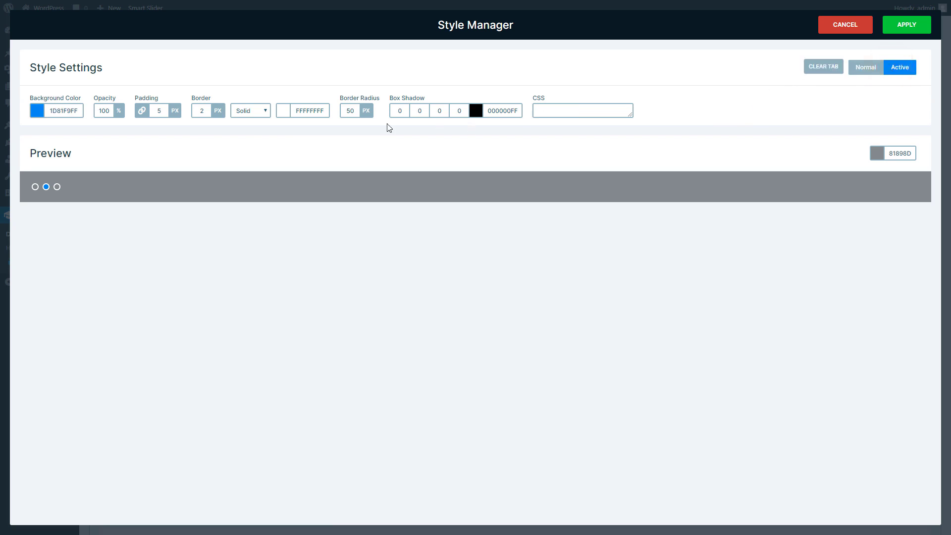
{"action": "left_click", "coordinate": [38, 110]}
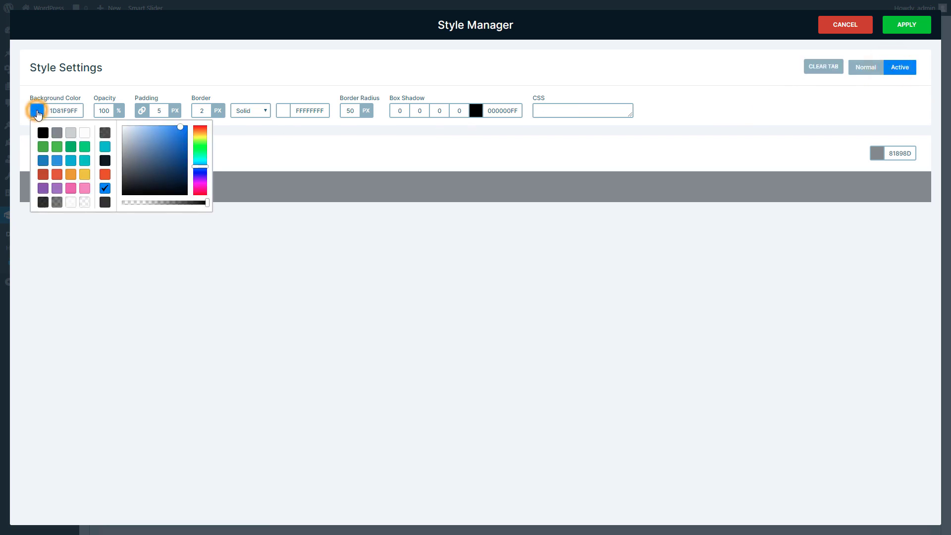
{"action": "left_click", "coordinate": [83, 133]}
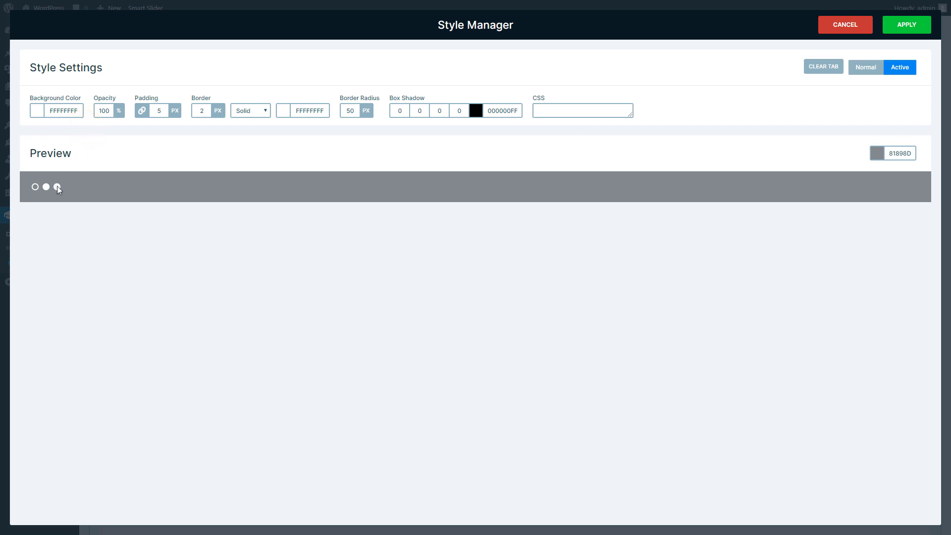
{"action": "left_click", "coordinate": [903, 33]}
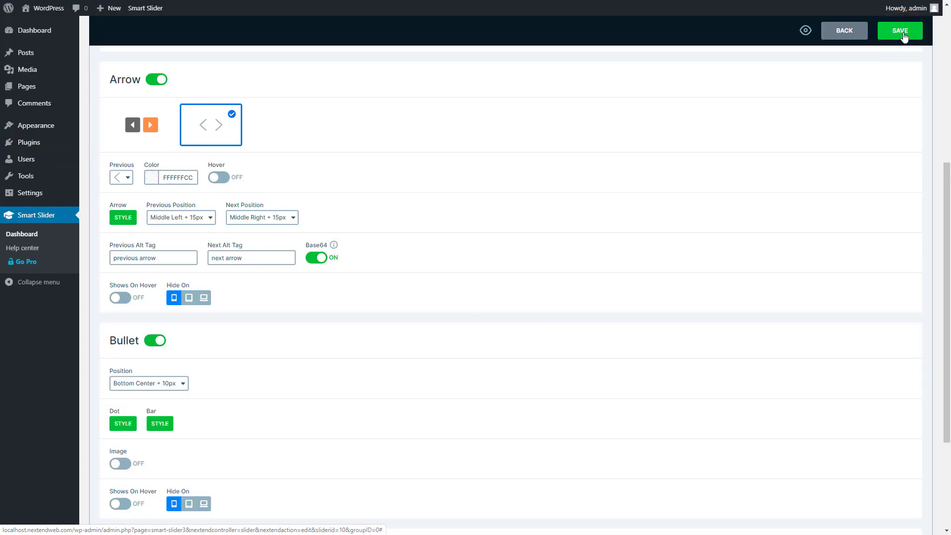
- Check the slider's main and background animation settings, and enable autoplay
{"action": "scroll", "coordinate": [545, 136], "scroll_direction": "up", "scroll_amount": 6}
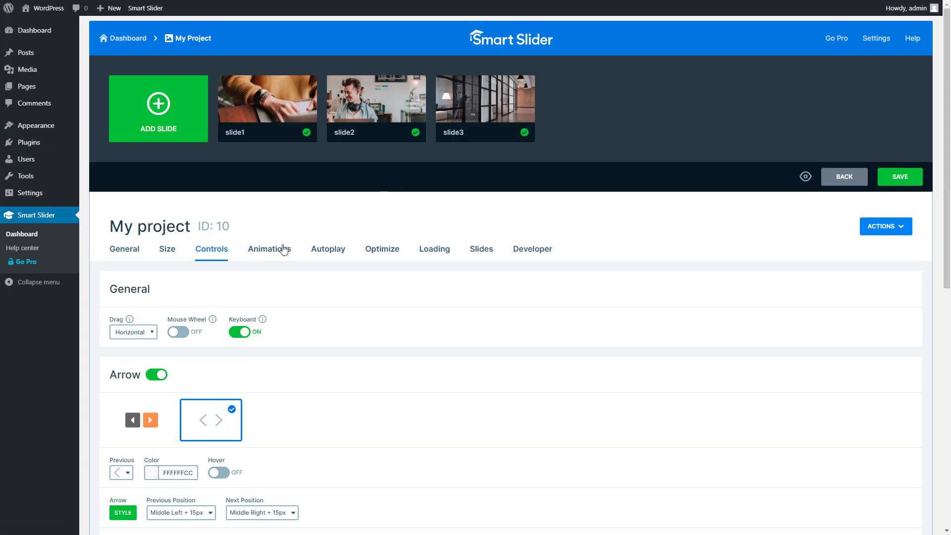
{"action": "left_click", "coordinate": [266, 249]}
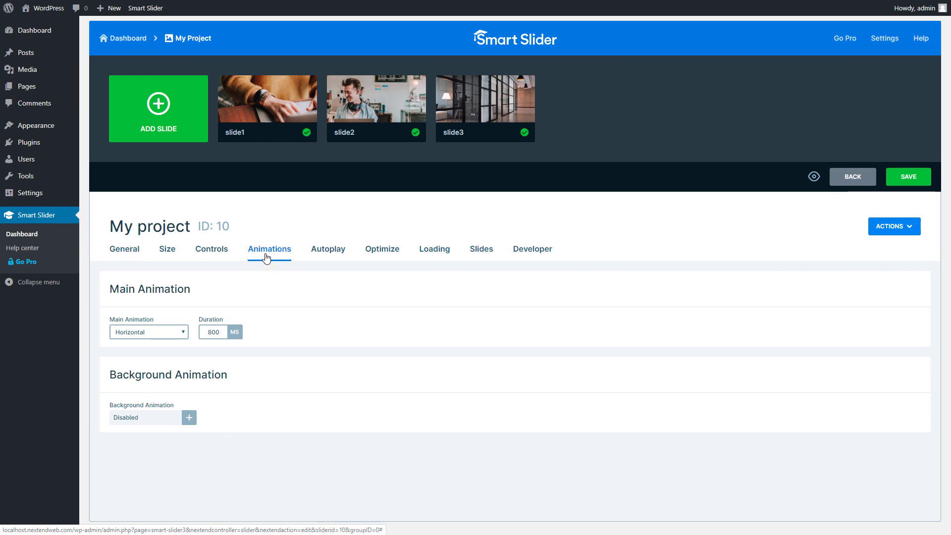
{"action": "left_click", "coordinate": [330, 258]}
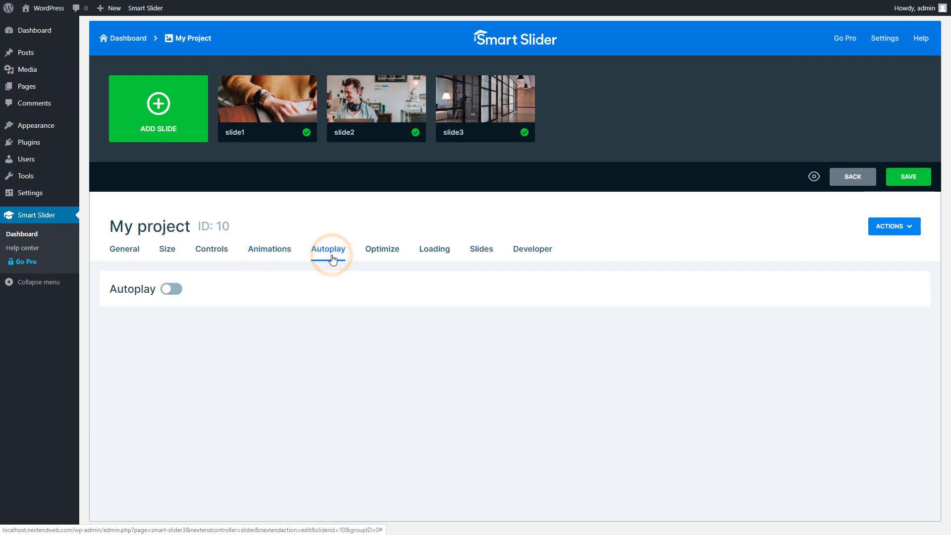
{"action": "left_click", "coordinate": [175, 293]}
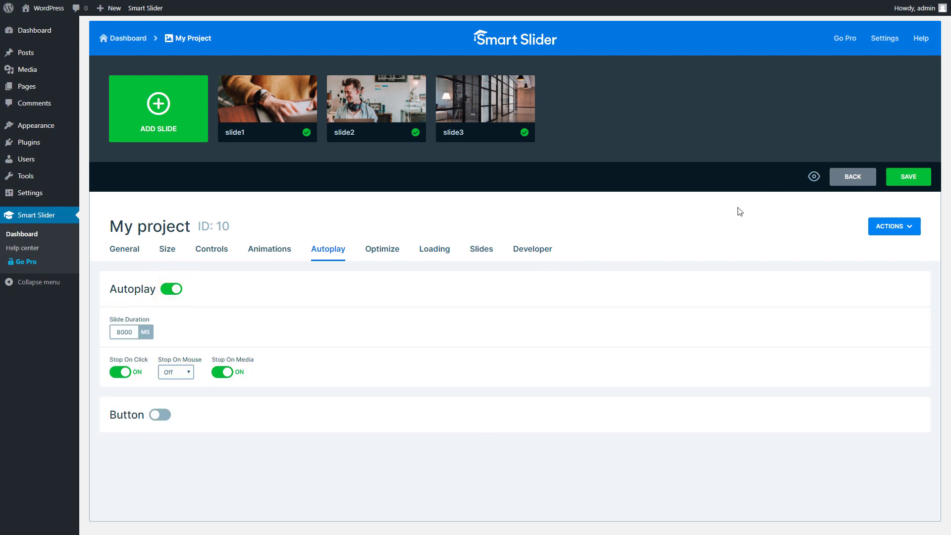
- Preview the slider by advancing through its slides, and save the slider settings
{"action": "left_click", "coordinate": [813, 177]}
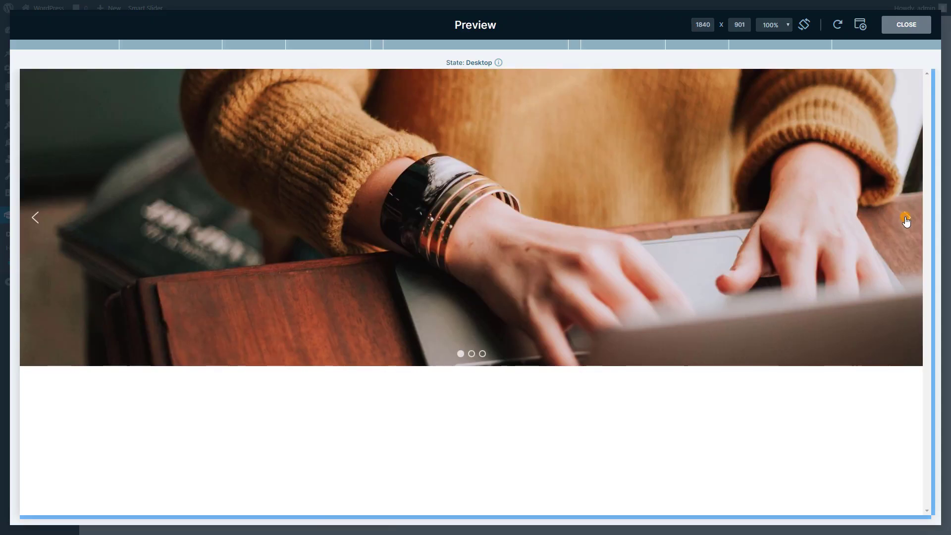
{"action": "left_click", "coordinate": [906, 219]}
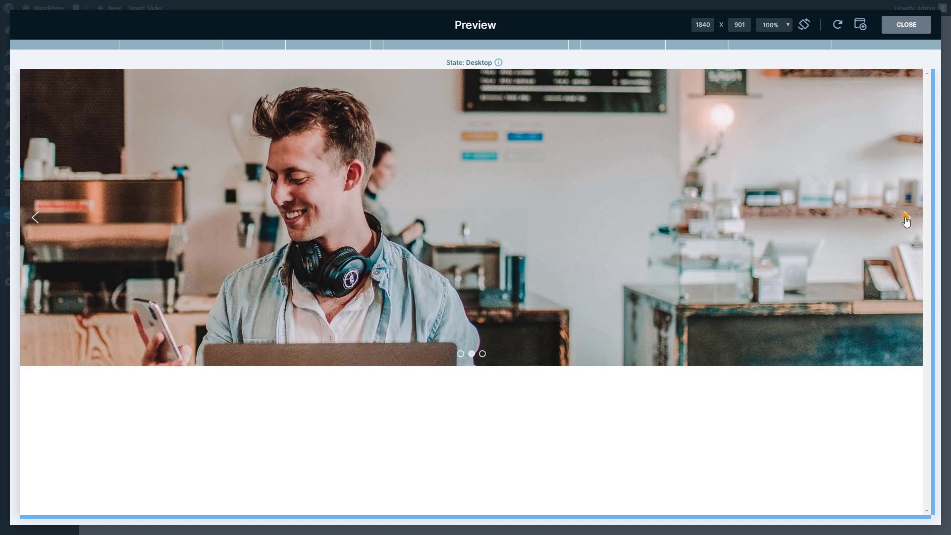
{"action": "left_click", "coordinate": [906, 219]}
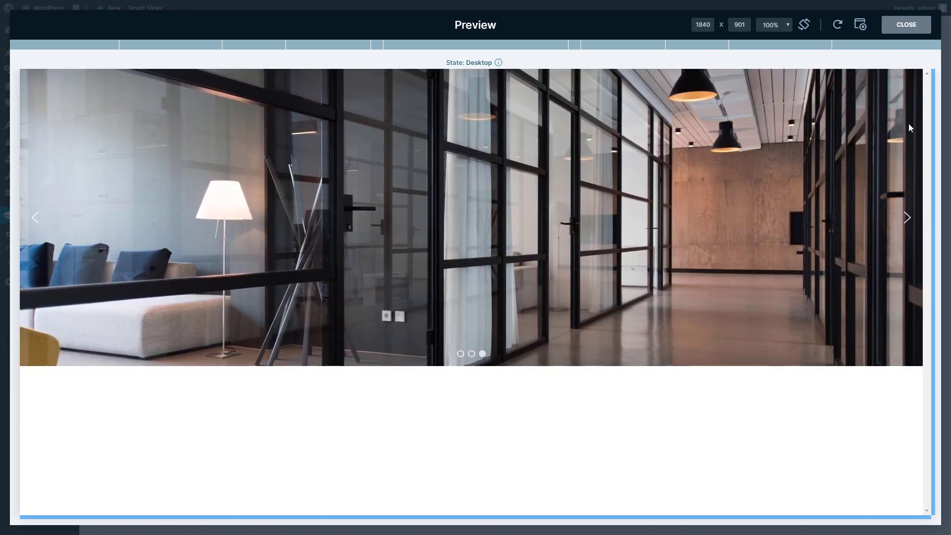
{"action": "left_click", "coordinate": [906, 26]}
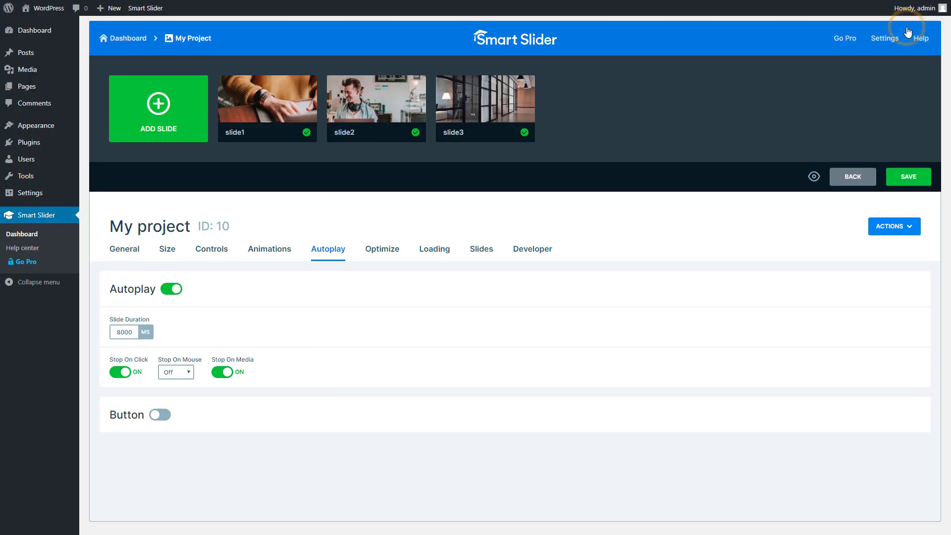
{"action": "left_click", "coordinate": [909, 181]}
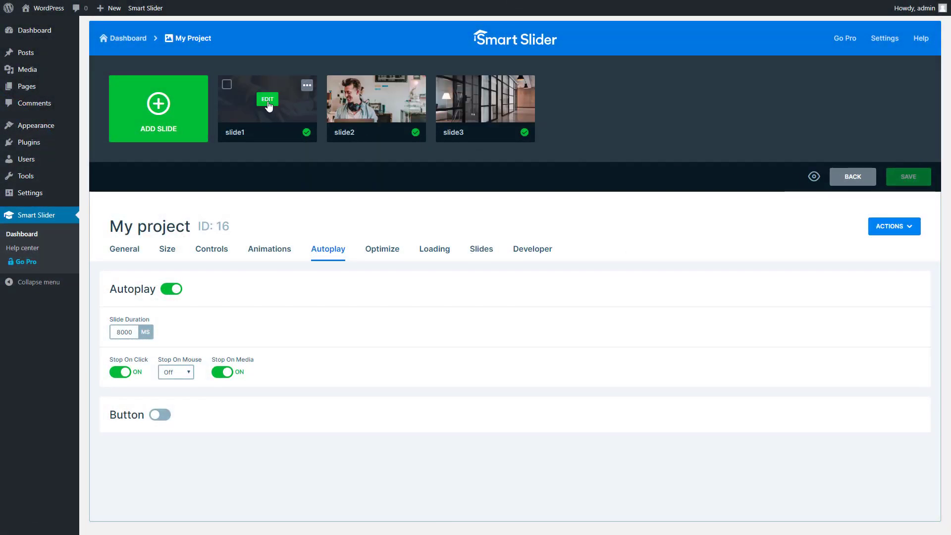
- Open slide1 for editing and darken its background with the color 000000FF and 40% image opacity
{"action": "left_click", "coordinate": [268, 104]}
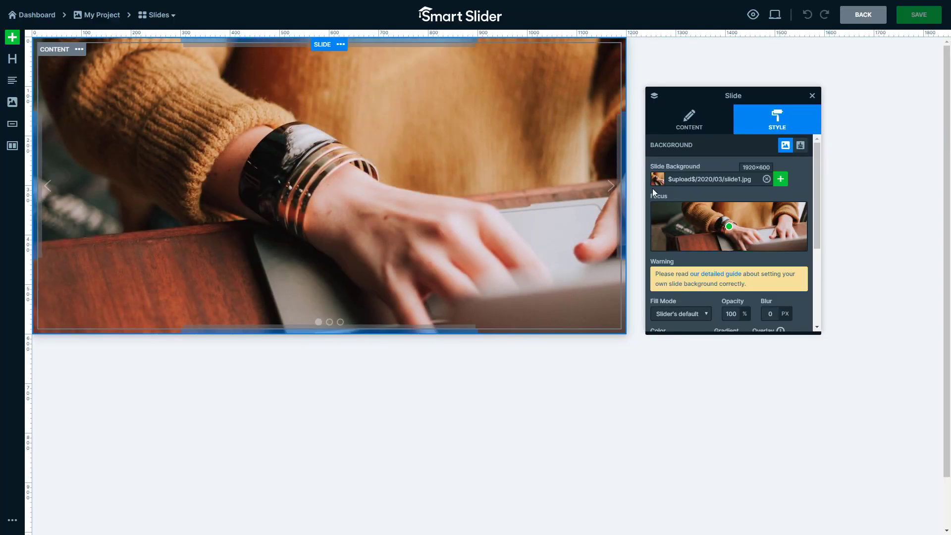
{"action": "left_click_drag", "start_coordinate": [819, 214], "coordinate": [818, 245]}
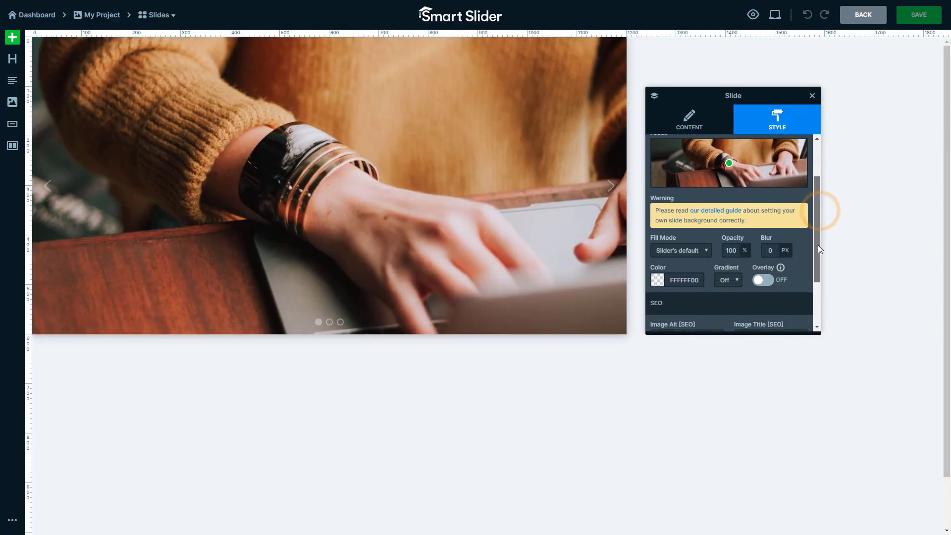
{"action": "left_click", "coordinate": [658, 281]}
{"action": "left_click", "coordinate": [662, 302]}
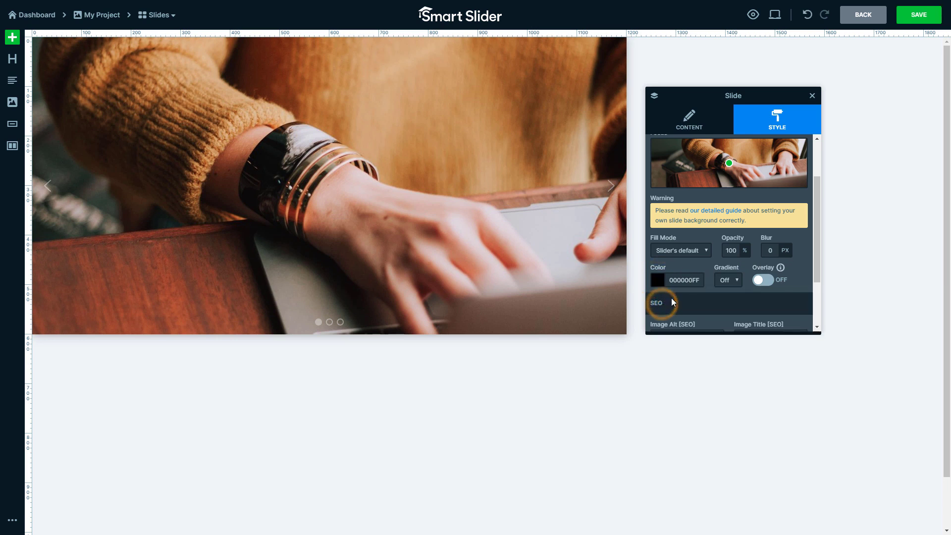
{"action": "mouse_move", "coordinate": [739, 250]}
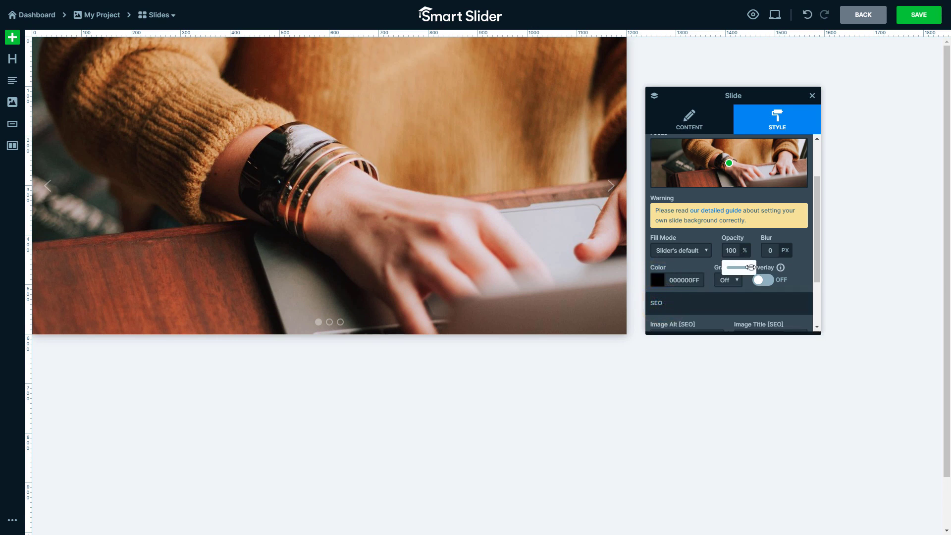
{"action": "left_click_drag", "start_coordinate": [751, 268], "coordinate": [737, 268]}
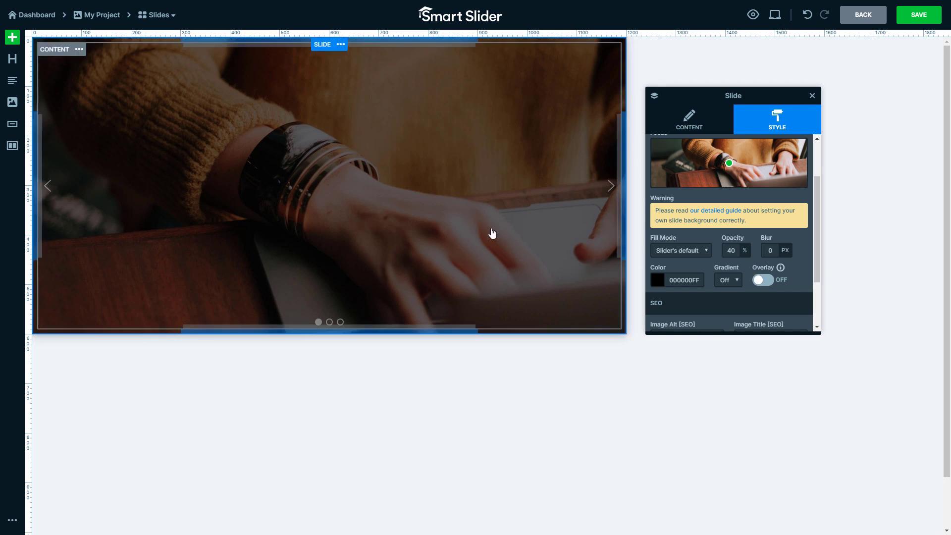
- Add a heading layer to the middle of the slide with the text "Any Device, Anywhere"
{"action": "left_click", "coordinate": [12, 38]}
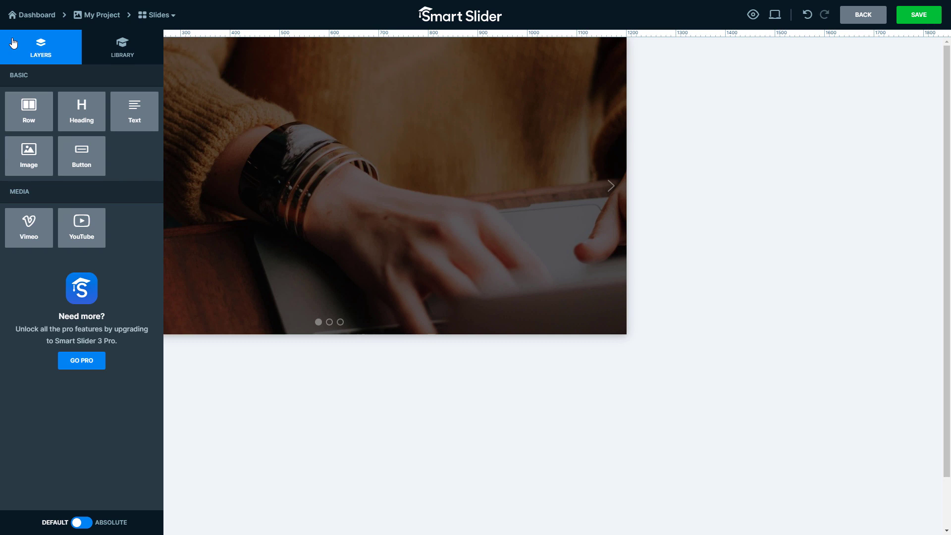
{"action": "left_click_drag", "start_coordinate": [81, 113], "coordinate": [295, 184]}
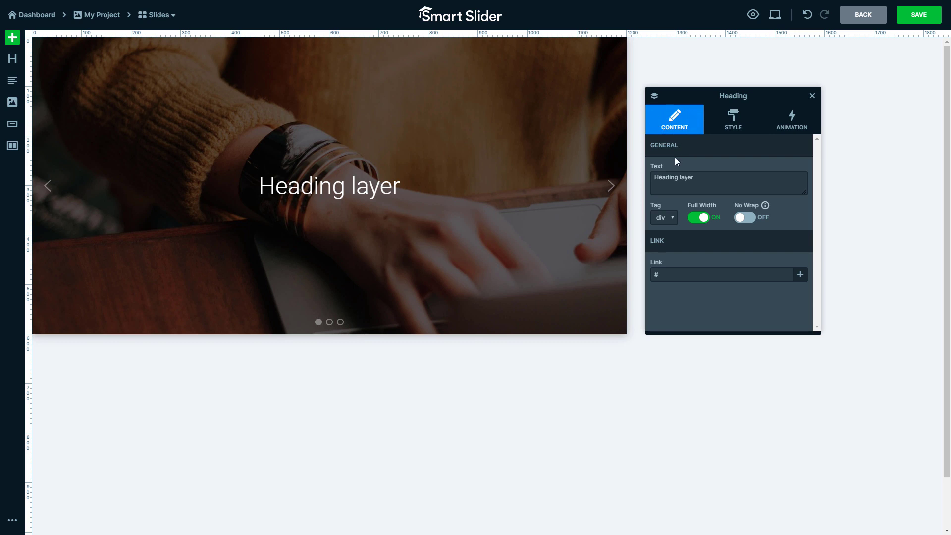
{"action": "left_click_drag", "start_coordinate": [701, 179], "coordinate": [647, 173]}
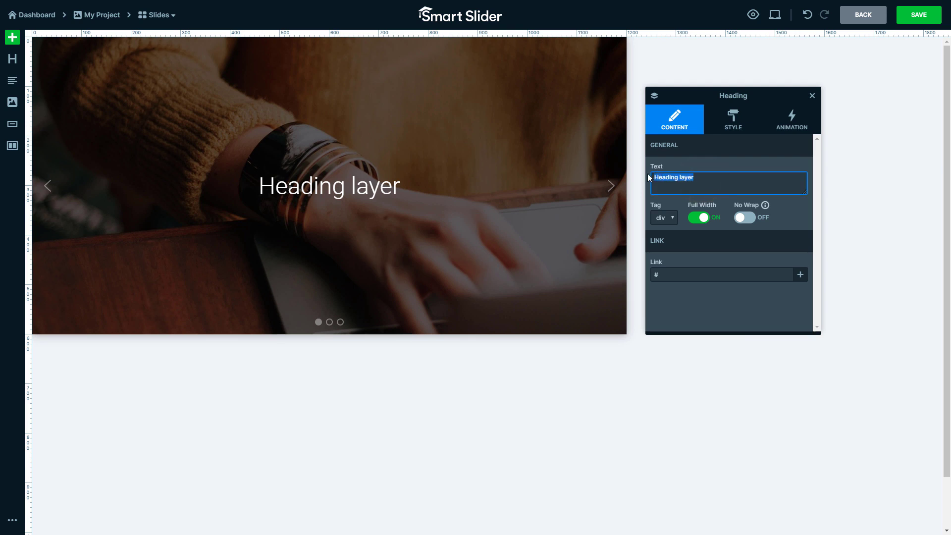
{"action": "type", "text": "Any Device, Anywhere"}
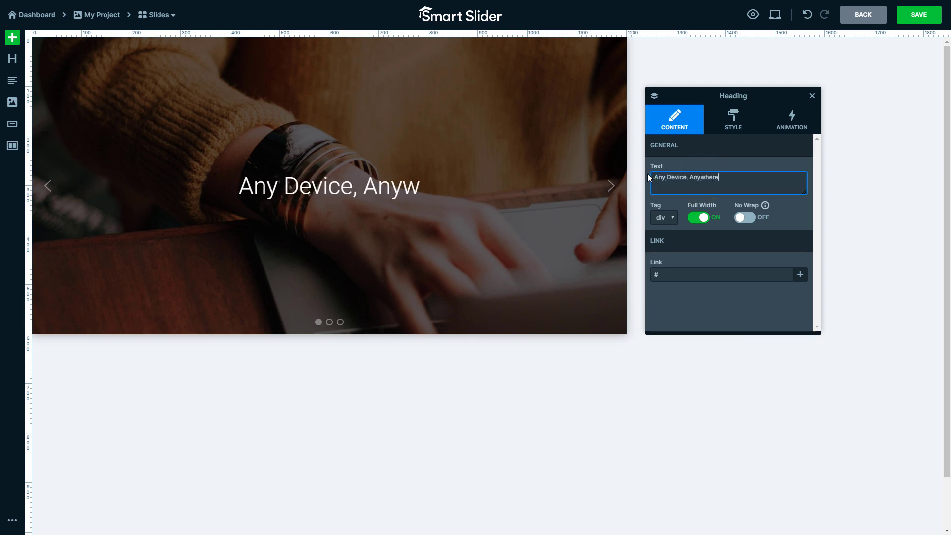
{"action": "left_click", "coordinate": [648, 175]}
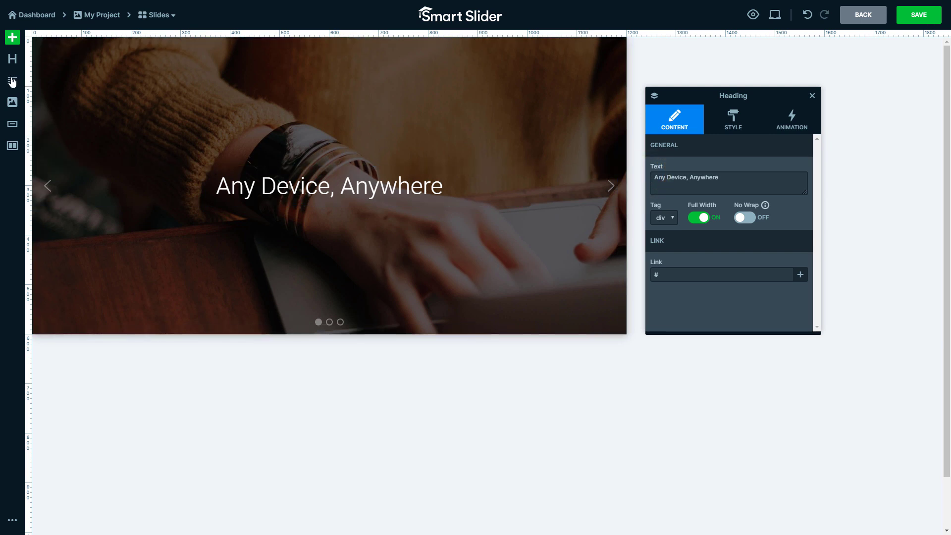
- Add a text layer beneath the heading, and increase the slide's side and bottom padding
{"action": "left_click_drag", "start_coordinate": [13, 82], "coordinate": [311, 220]}
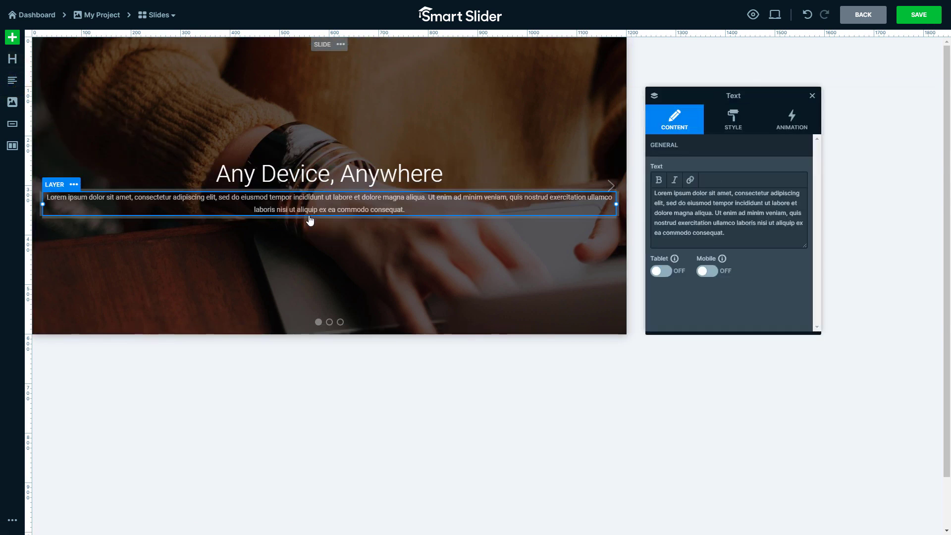
{"action": "left_click", "coordinate": [622, 243]}
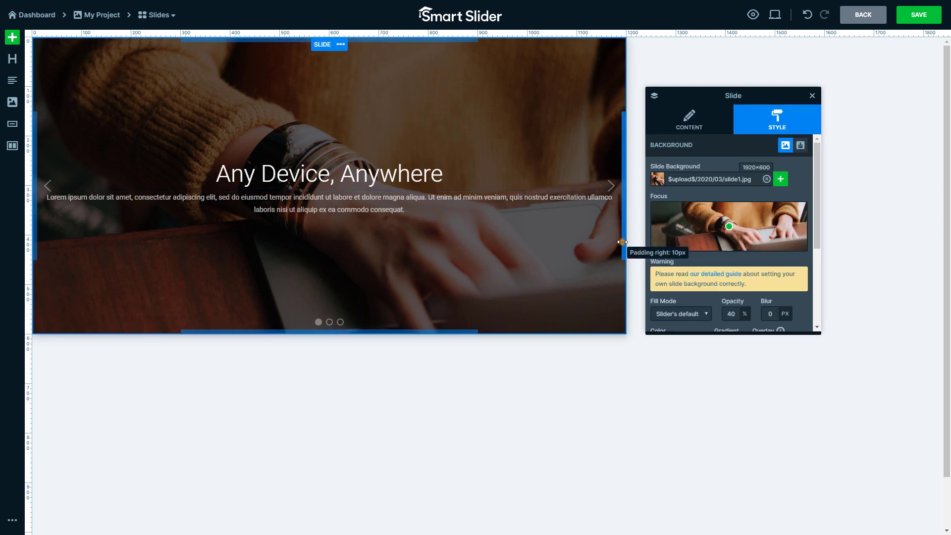
{"action": "left_click_drag", "start_coordinate": [622, 242], "coordinate": [600, 237]}
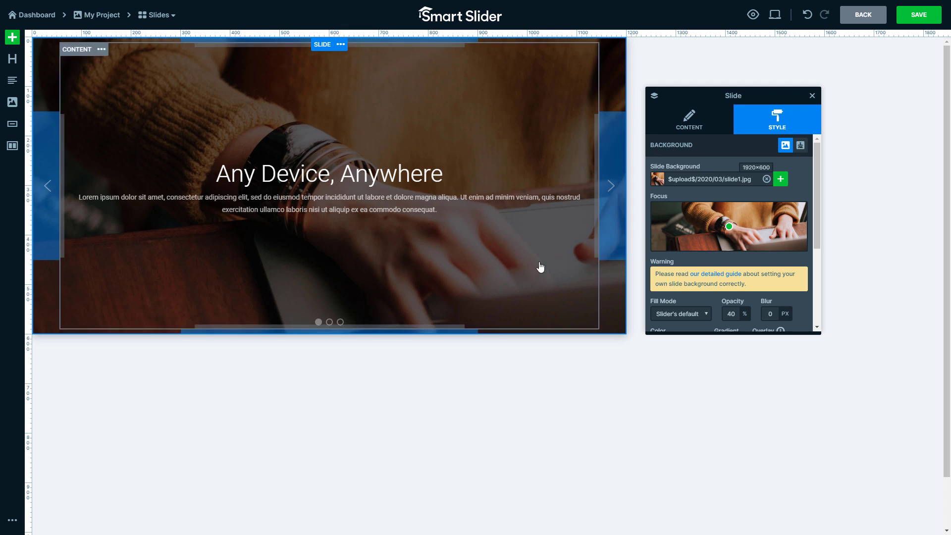
{"action": "left_click", "coordinate": [427, 331]}
{"action": "left_click_drag", "start_coordinate": [428, 336], "coordinate": [427, 351]}
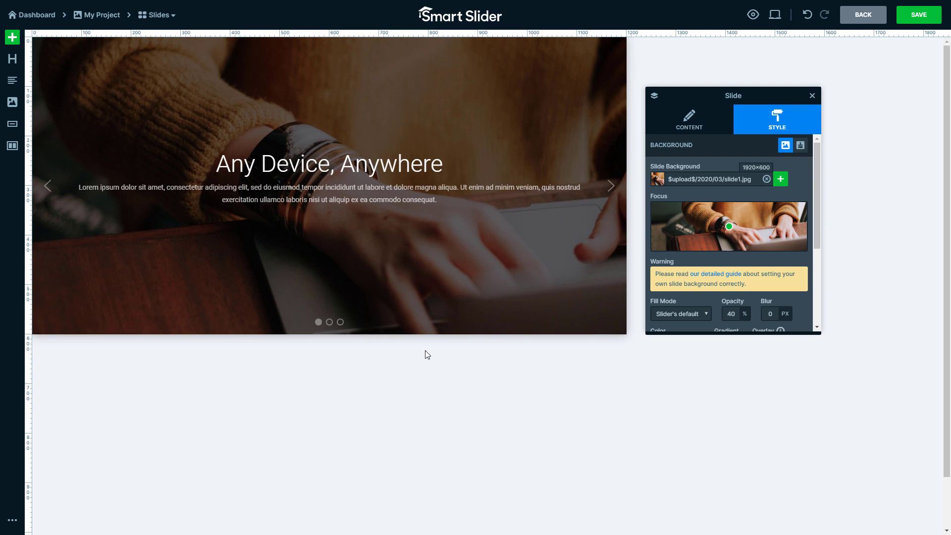
- Set the font size of the paragraph below the heading to 18 px
{"action": "left_click", "coordinate": [427, 205]}
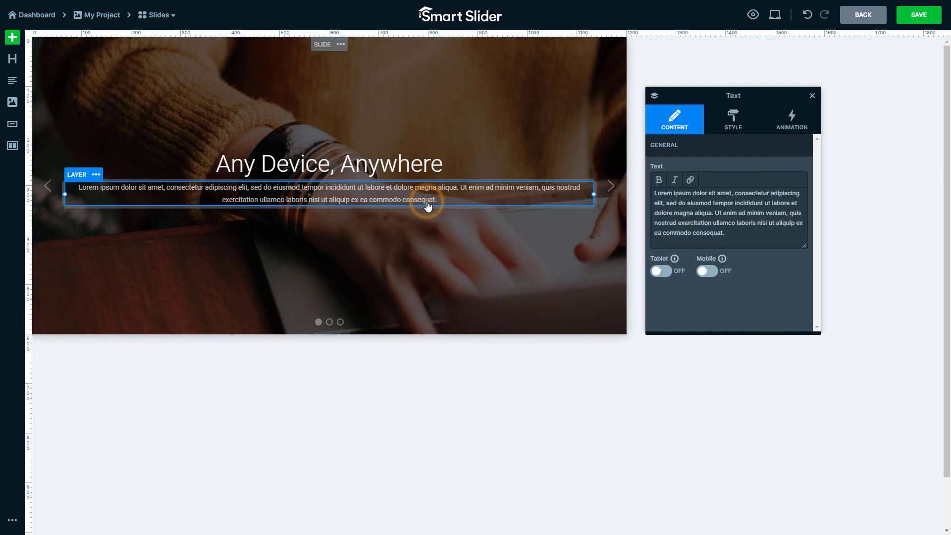
{"action": "left_click", "coordinate": [733, 121]}
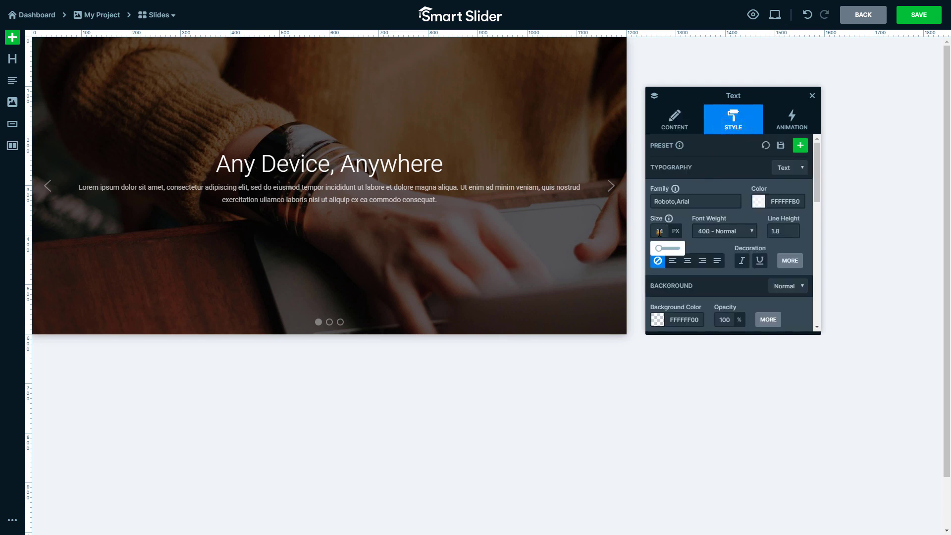
{"action": "left_click", "coordinate": [660, 231]}
{"action": "key", "text": "Return"}
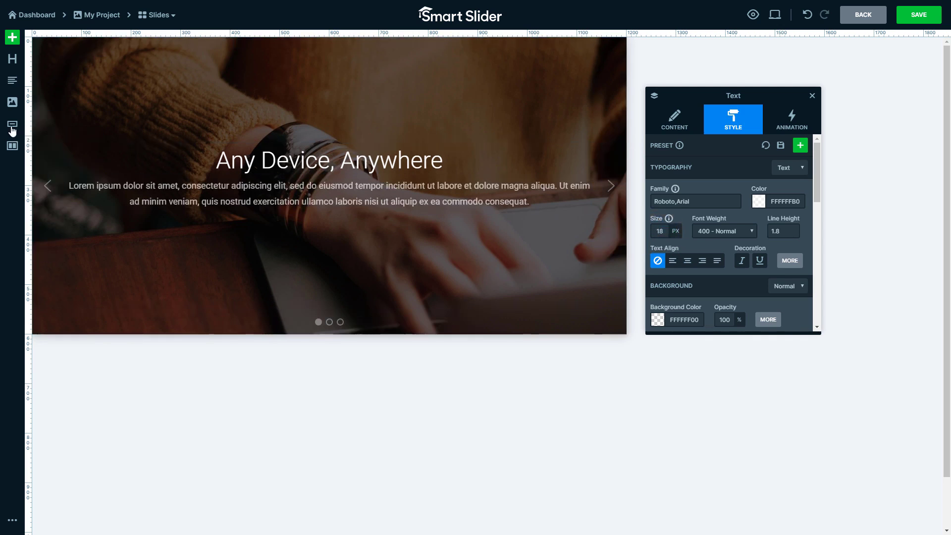
{"action": "left_click_drag", "start_coordinate": [12, 124], "coordinate": [310, 220]}
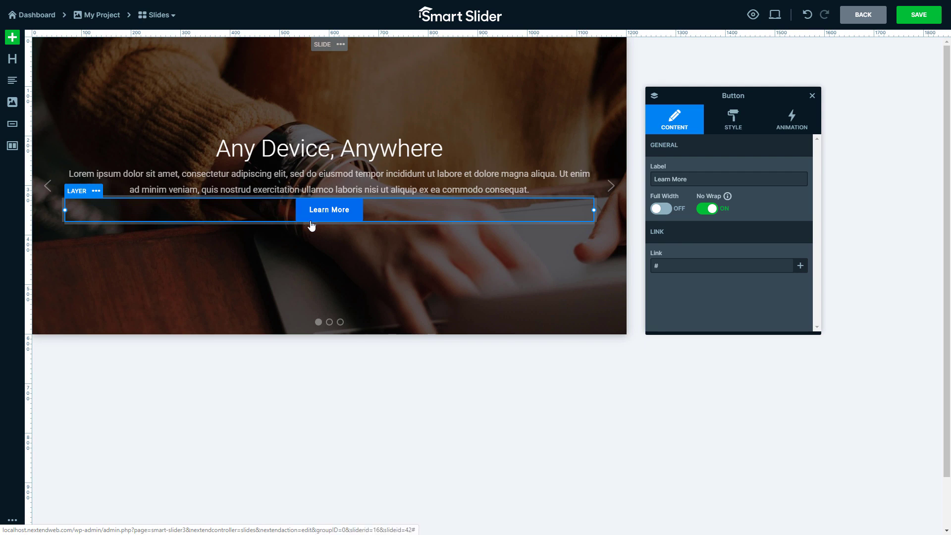
{"action": "left_click", "coordinate": [670, 267]}
{"action": "type", "text": "https://smartslider3.com"}
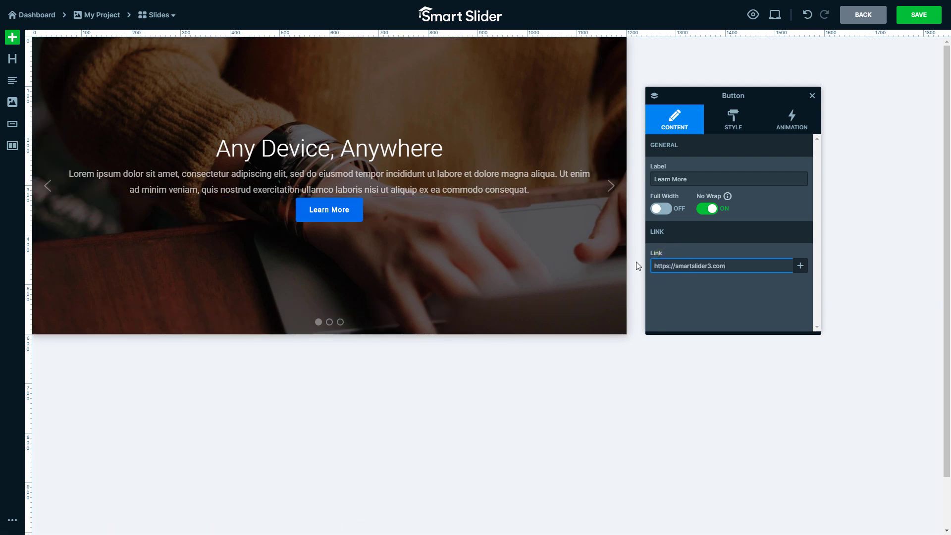
{"action": "left_click", "coordinate": [415, 185]}
{"action": "left_click_drag", "start_coordinate": [411, 198], "coordinate": [413, 213]}
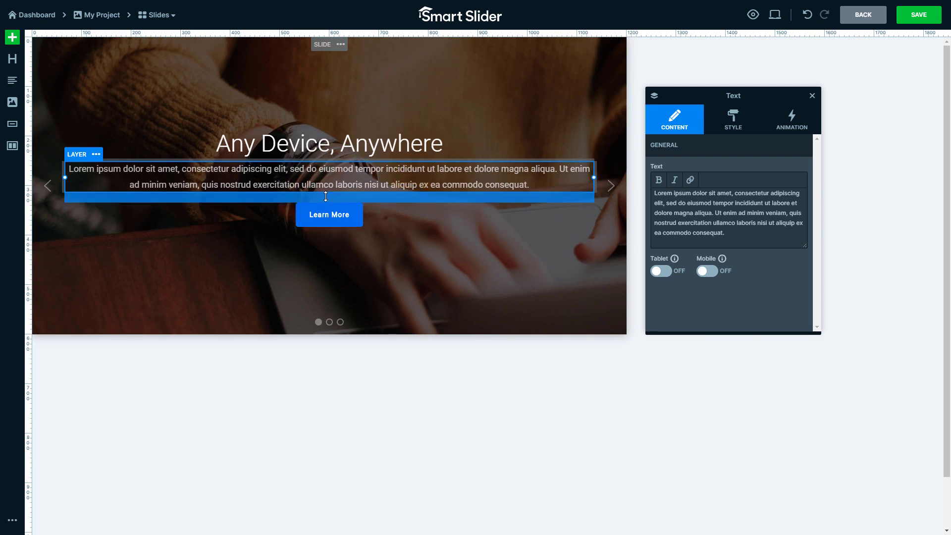
- Add a second Learn More button, and arrange both buttons side by side in a narrowed two-column row
{"action": "left_click_drag", "start_coordinate": [12, 124], "coordinate": [325, 239]}
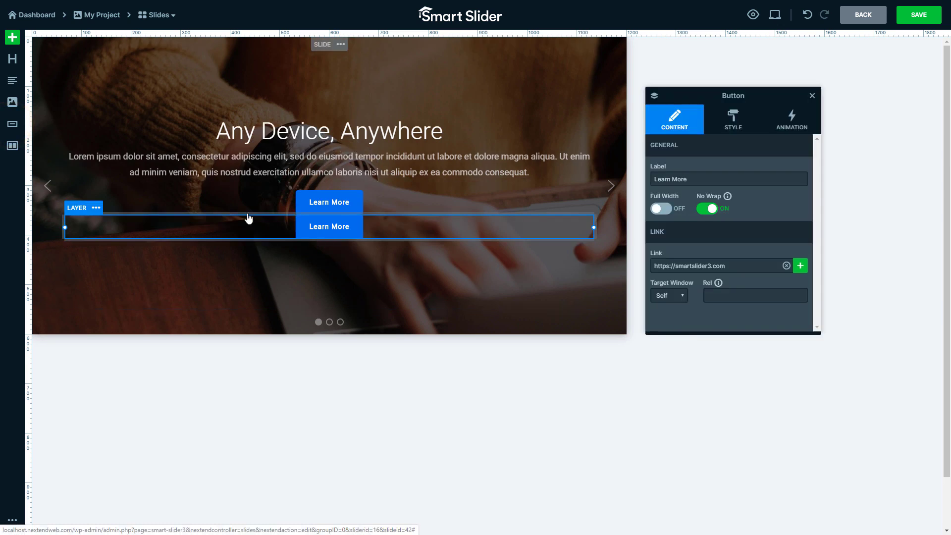
{"action": "left_click_drag", "start_coordinate": [12, 146], "coordinate": [308, 246]}
{"action": "left_click_drag", "start_coordinate": [328, 196], "coordinate": [292, 238]}
{"action": "left_click_drag", "start_coordinate": [331, 205], "coordinate": [406, 233]}
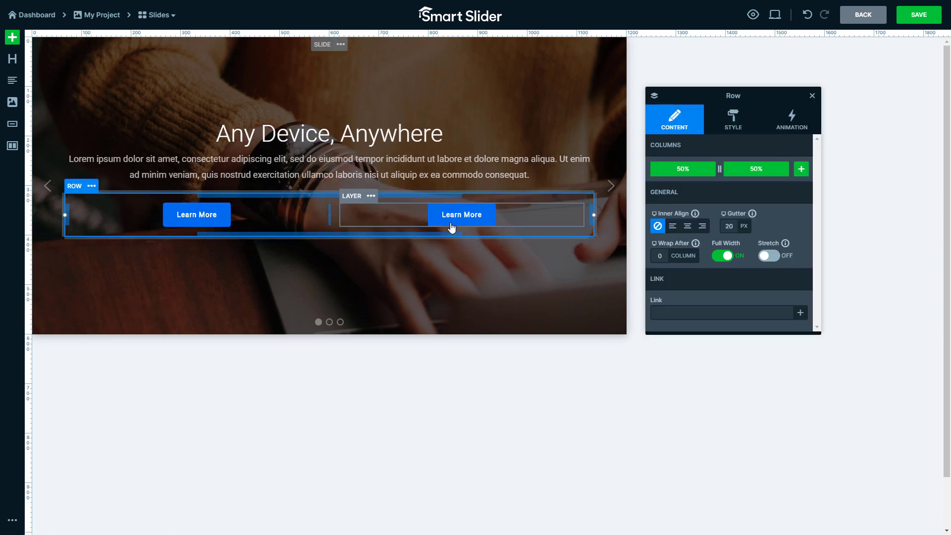
{"action": "left_click_drag", "start_coordinate": [588, 214], "coordinate": [426, 216]}
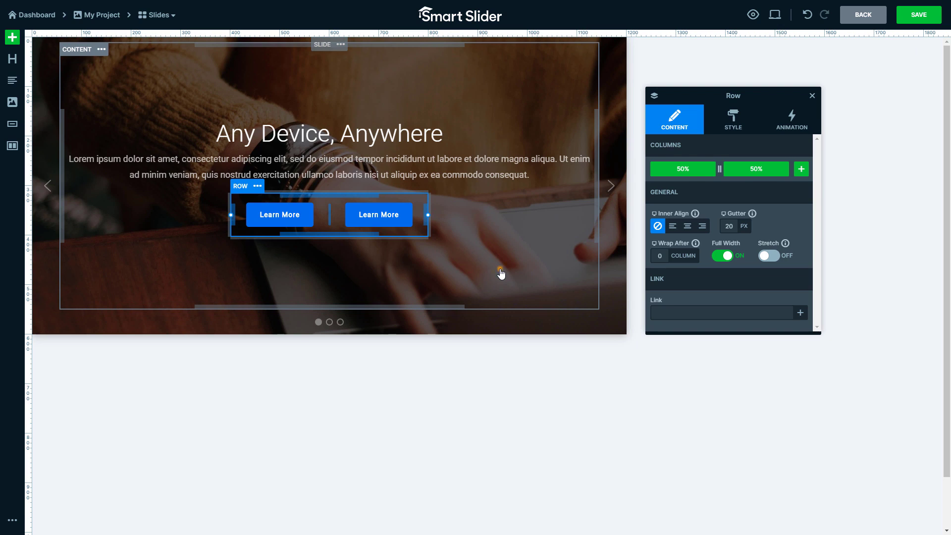
- Try aligning the slide's content vertically to the bottom, and return it to centered alignment
{"action": "left_click", "coordinate": [500, 272]}
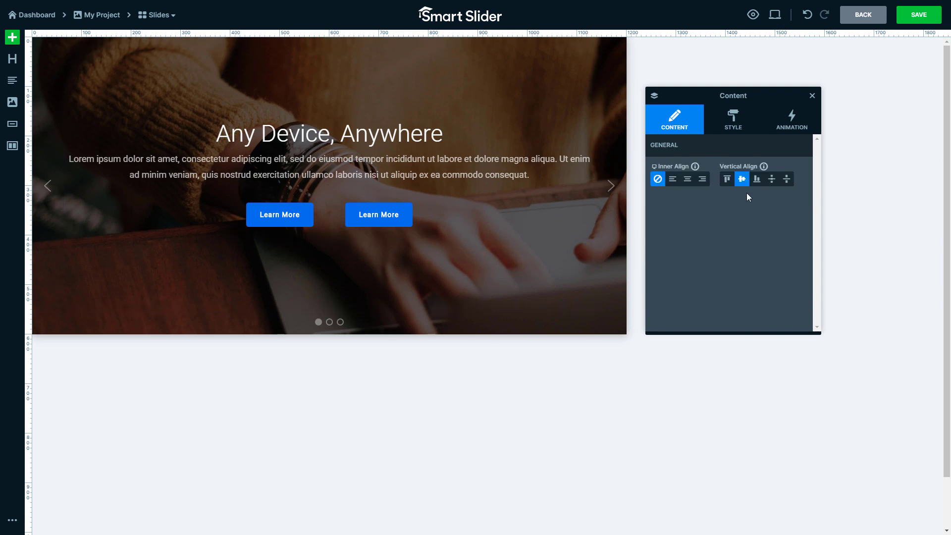
{"action": "left_click", "coordinate": [758, 185]}
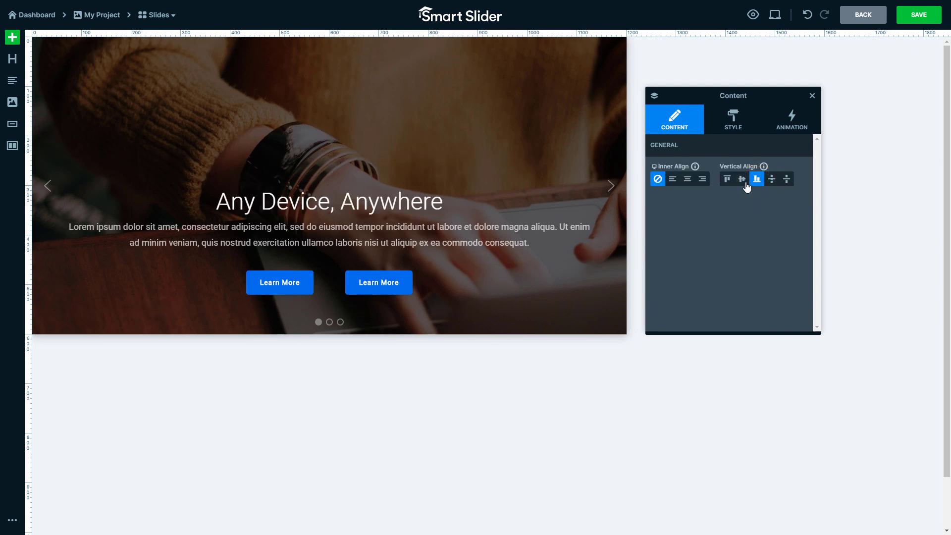
{"action": "left_click", "coordinate": [743, 184]}
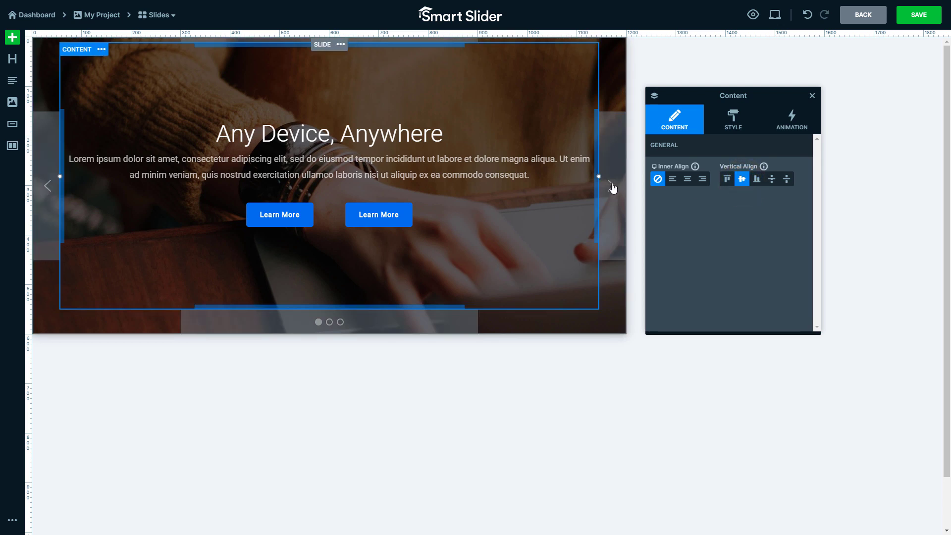
- Narrow the slide's content area to a maximum width of 590 px, and align both its inner content and its position to the left
{"action": "left_click_drag", "start_coordinate": [599, 176], "coordinate": [475, 178]}
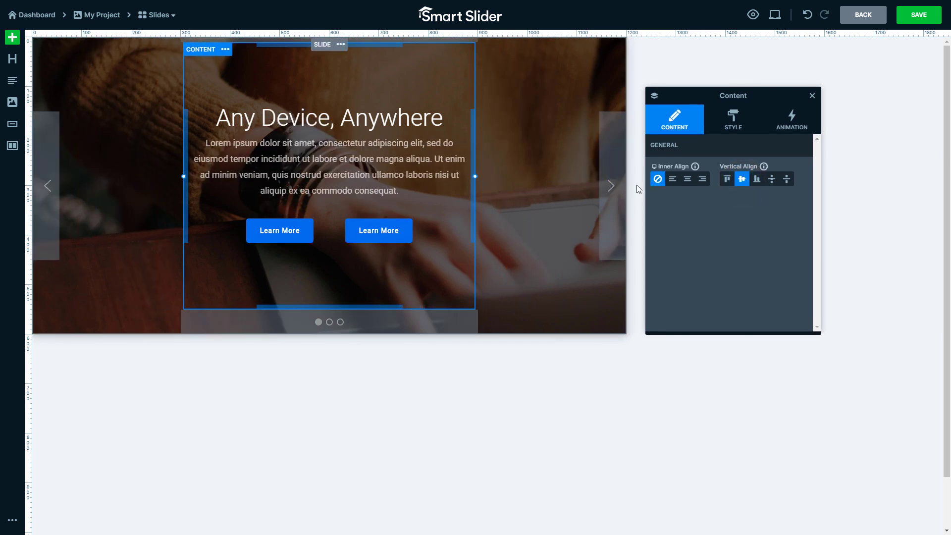
{"action": "left_click", "coordinate": [673, 180]}
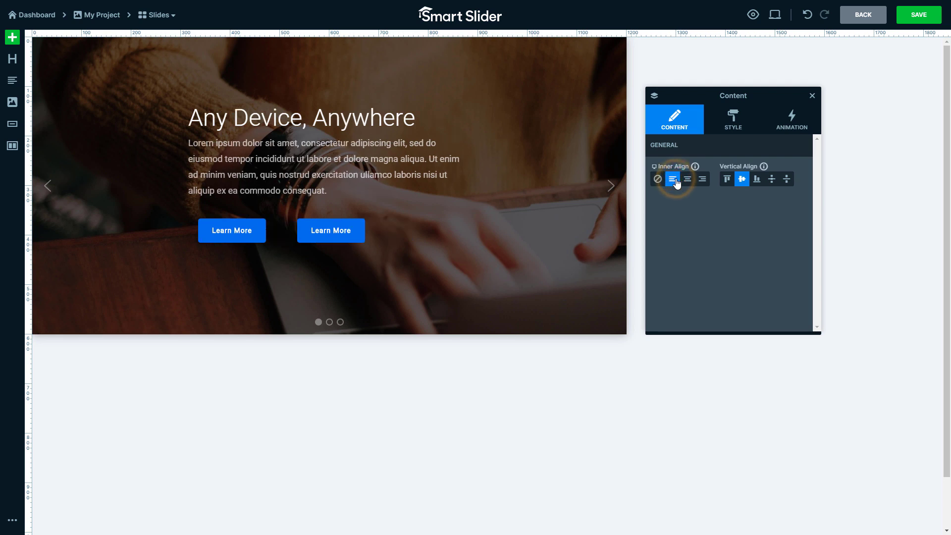
{"action": "left_click", "coordinate": [729, 135]}
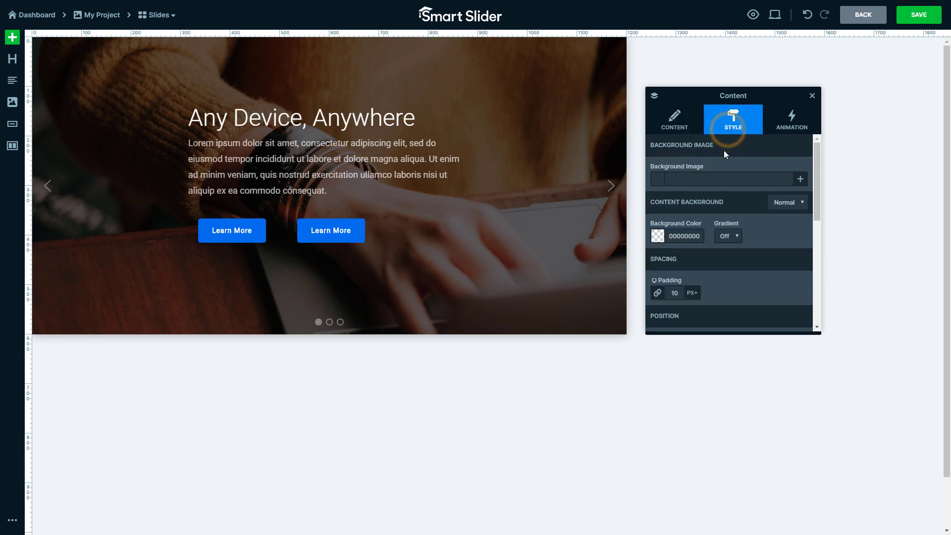
{"action": "scroll", "coordinate": [721, 158], "scroll_direction": "down", "scroll_amount": 3}
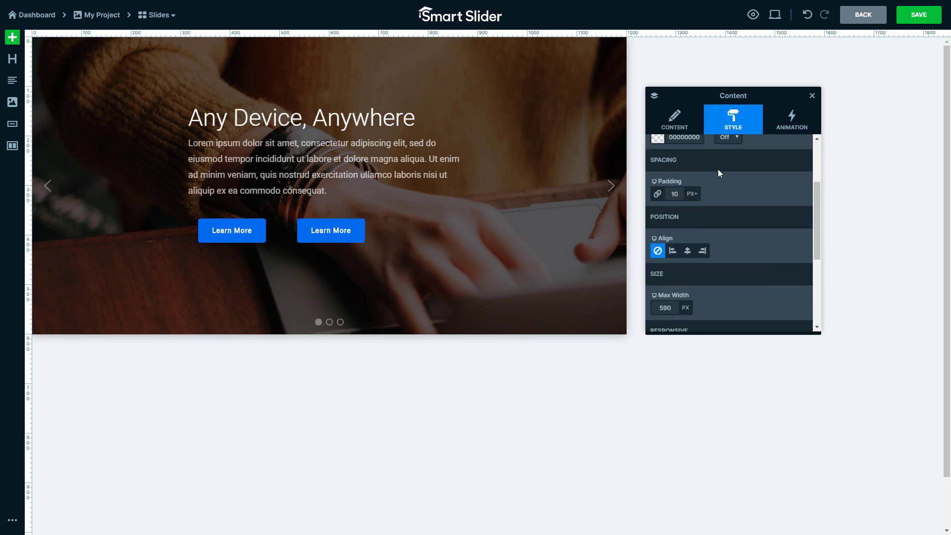
{"action": "left_click", "coordinate": [674, 257]}
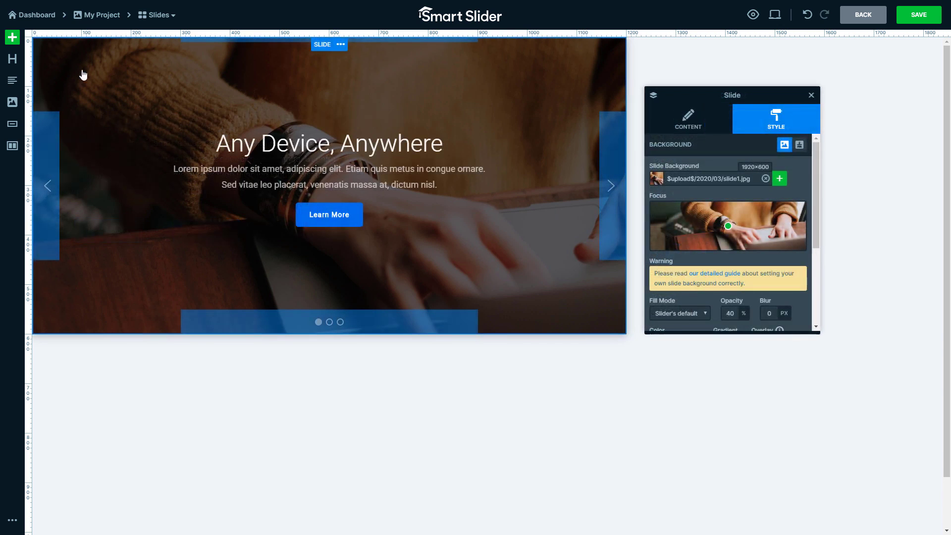
- Add an absolutely positioned image layer to the slide, and move it so it is horizontally centered around the heading, paragraph and button
{"action": "left_click", "coordinate": [13, 37]}
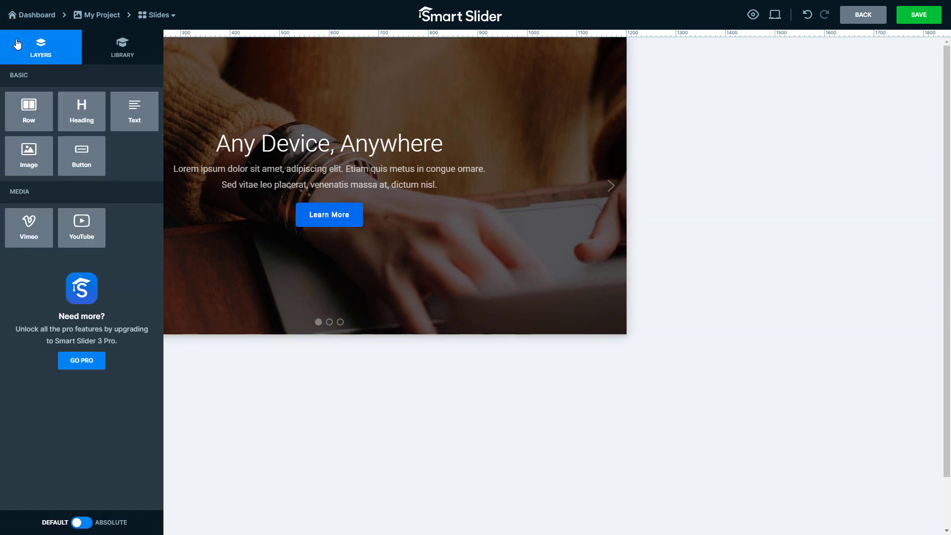
{"action": "left_click", "coordinate": [79, 525]}
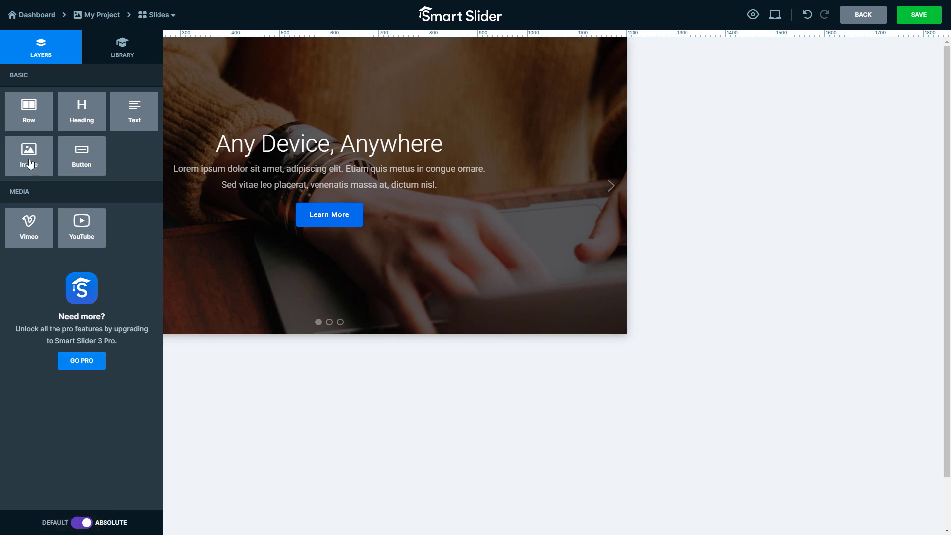
{"action": "left_click_drag", "start_coordinate": [28, 161], "coordinate": [326, 170]}
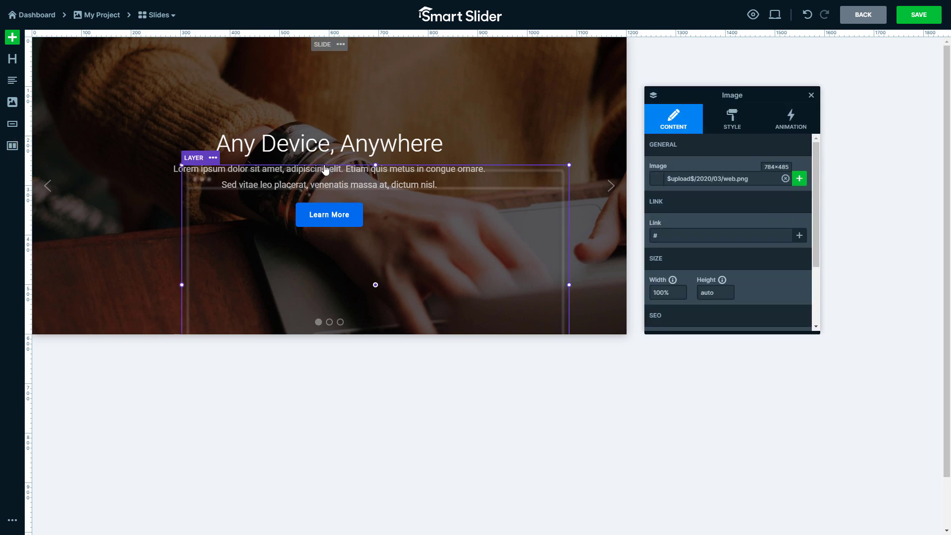
{"action": "left_click_drag", "start_coordinate": [384, 287], "coordinate": [281, 190]}
{"action": "left_click_drag", "start_coordinate": [181, 229], "coordinate": [240, 224]}
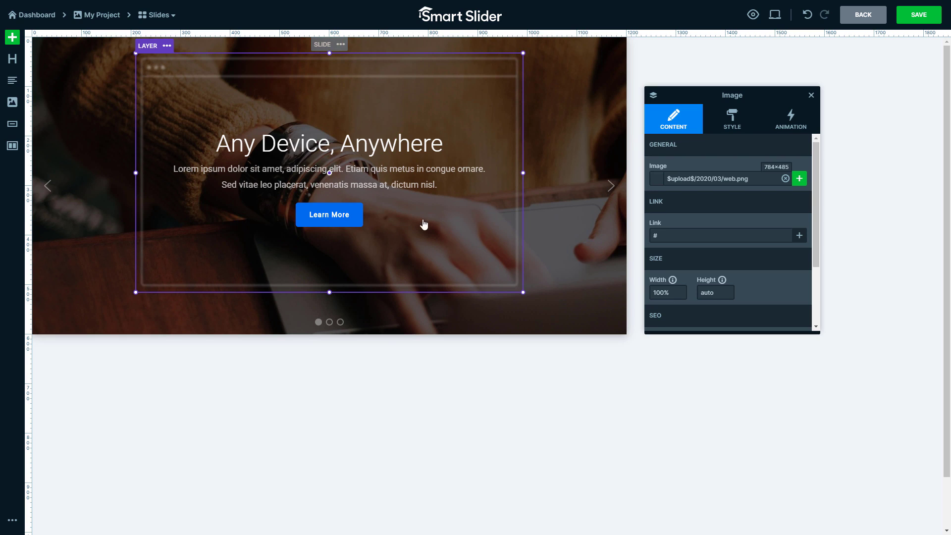
- Check the image layer's position settings, and delete the layer from the slide
{"action": "left_click", "coordinate": [726, 130]}
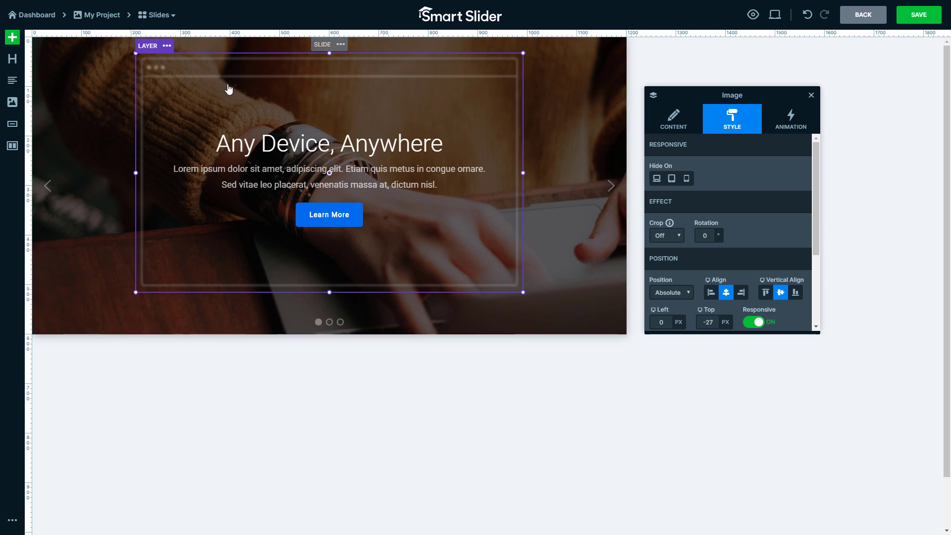
{"action": "left_click", "coordinate": [169, 46]}
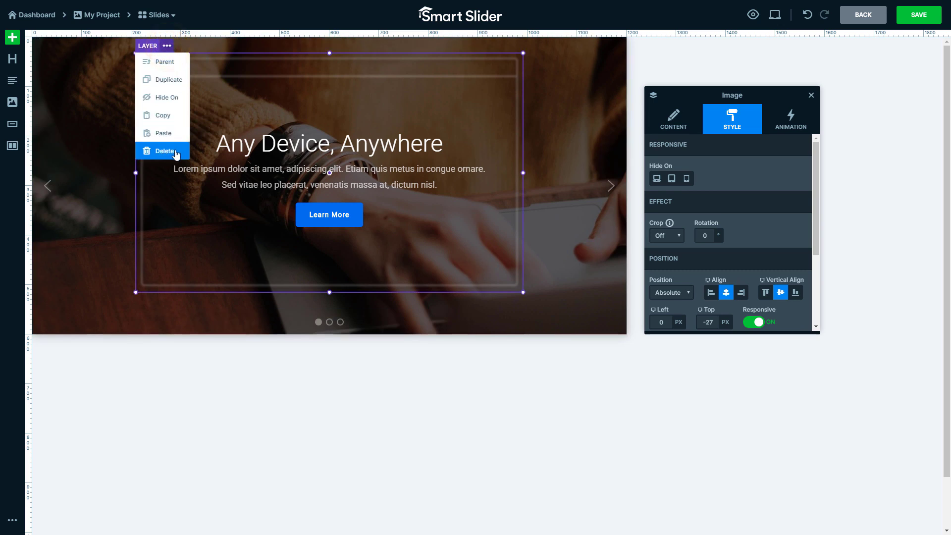
{"action": "left_click", "coordinate": [175, 151]}
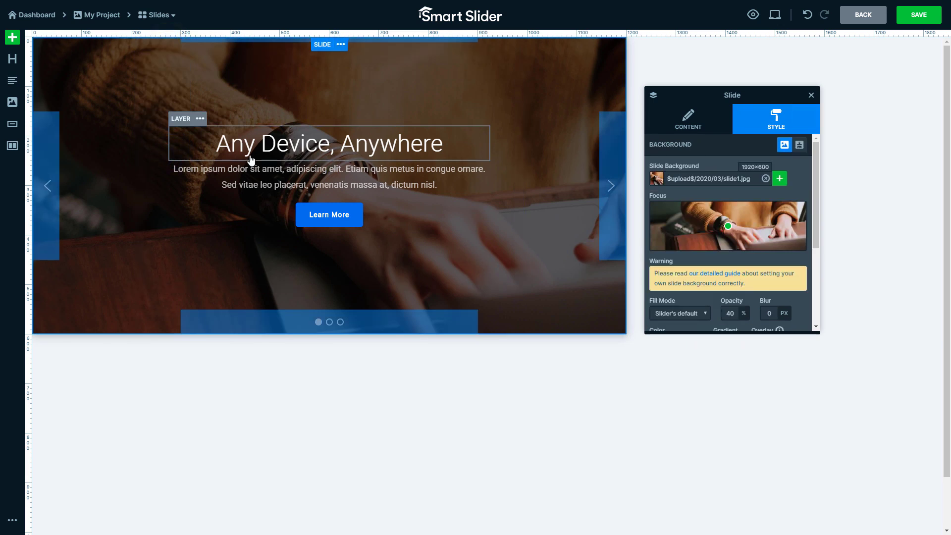
- Preview the slide in tablet view, and switch the editor to mobile view
{"action": "left_click", "coordinate": [775, 16]}
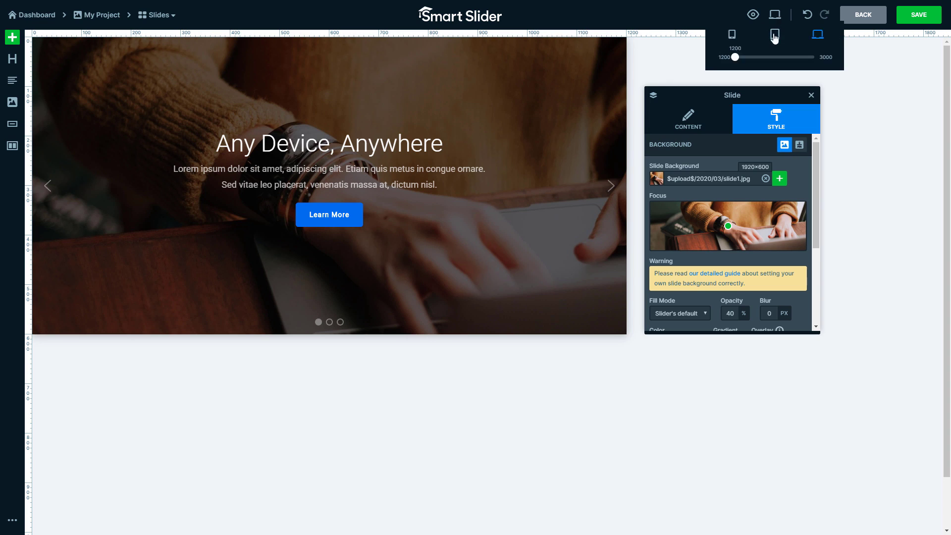
{"action": "left_click", "coordinate": [774, 35]}
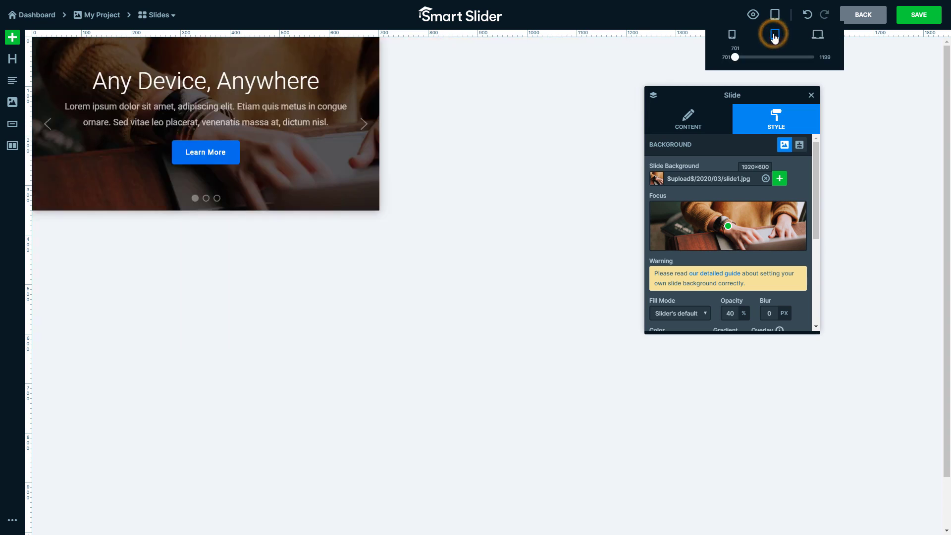
{"action": "left_click", "coordinate": [732, 36]}
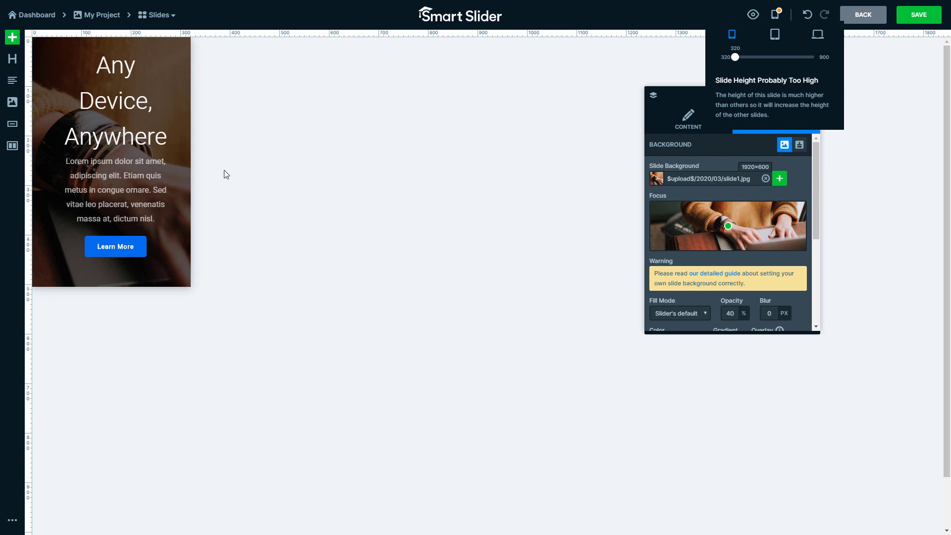
- Try hiding the paragraph below the heading in mobile view, and show it again
{"action": "left_click", "coordinate": [97, 155]}
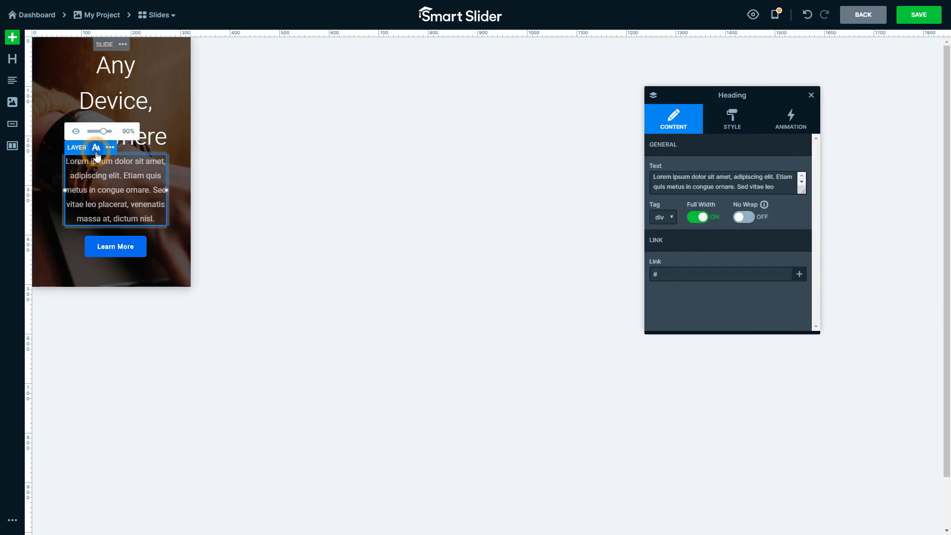
{"action": "left_click", "coordinate": [76, 132]}
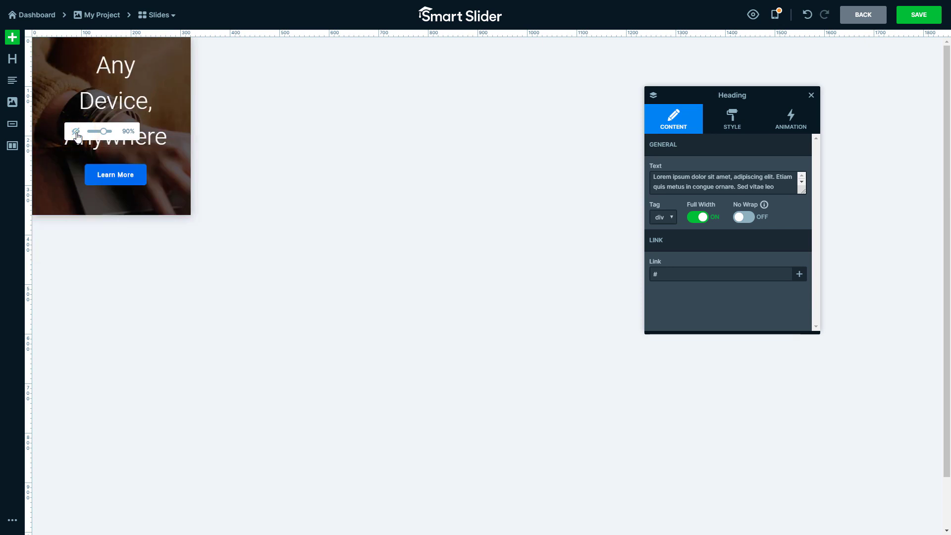
{"action": "left_click", "coordinate": [76, 133]}
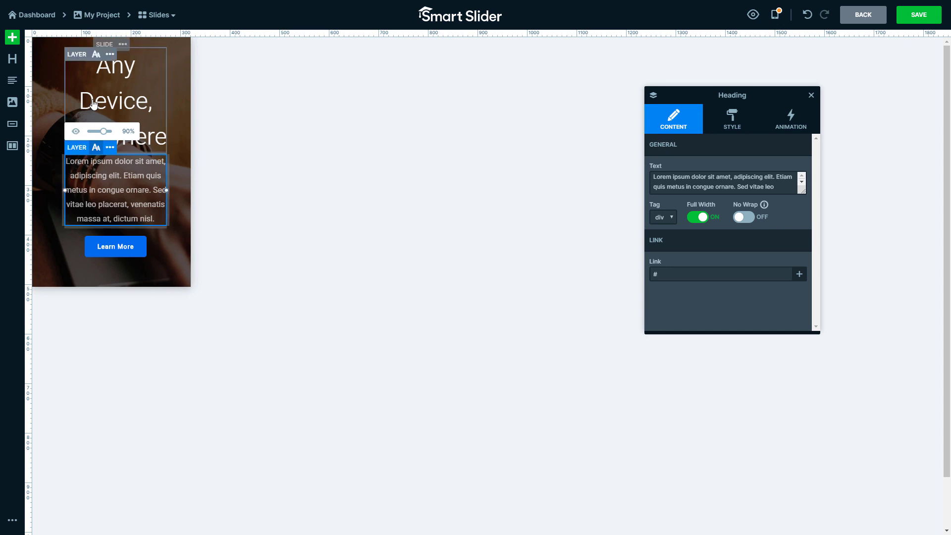
- Reduce the heading's text scale in mobile view, and decrease the slide's side and bottom padding
{"action": "left_click", "coordinate": [97, 56]}
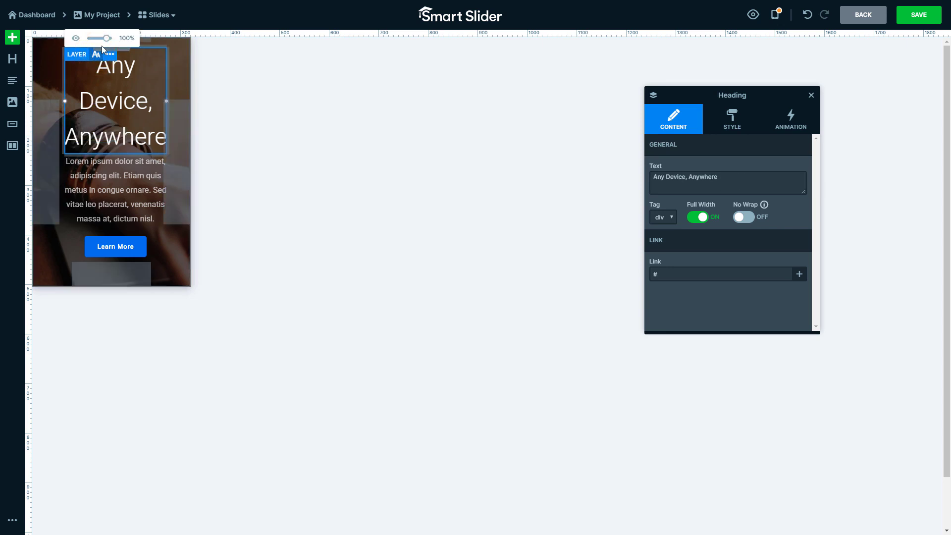
{"action": "left_click_drag", "start_coordinate": [106, 37], "coordinate": [96, 37]}
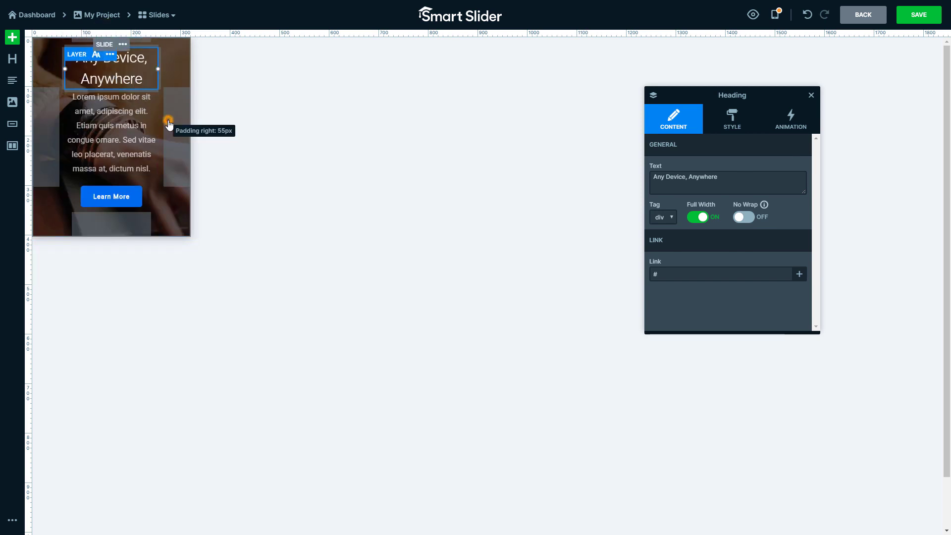
{"action": "left_click", "coordinate": [166, 121]}
{"action": "left_click_drag", "start_coordinate": [166, 121], "coordinate": [183, 121]}
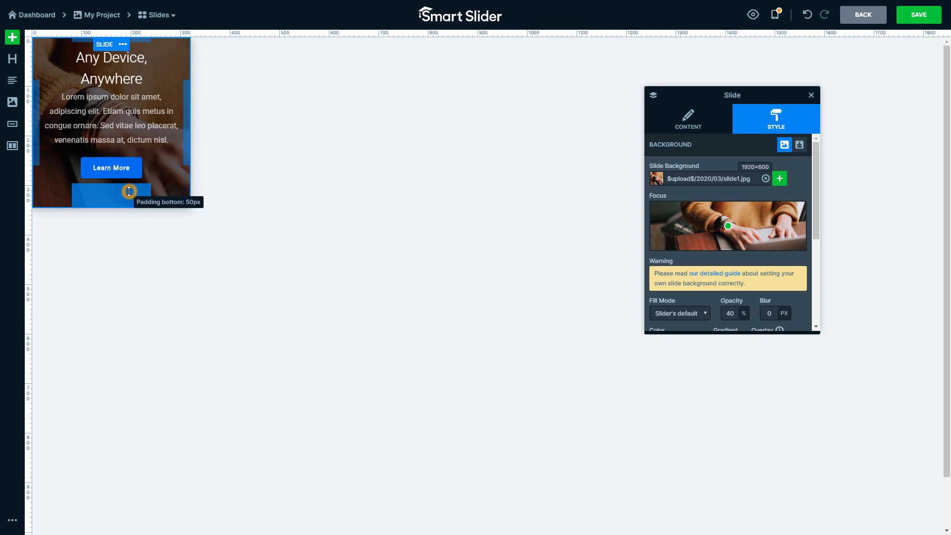
{"action": "left_click_drag", "start_coordinate": [130, 195], "coordinate": [132, 178]}
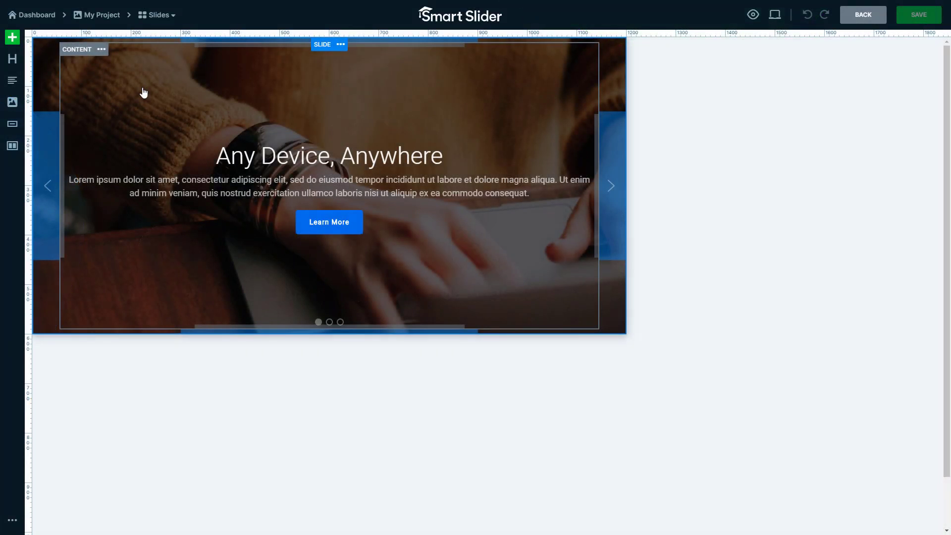
- Browse the Product, Team and Testimonial categories of the slide library, and insert the Amazing Software testimonial slide
{"action": "left_click", "coordinate": [14, 39]}
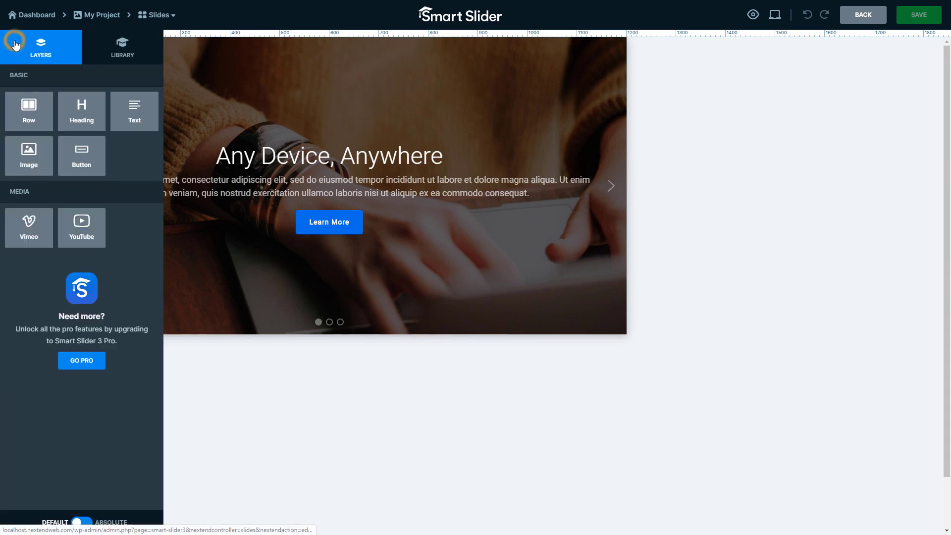
{"action": "left_click", "coordinate": [94, 56]}
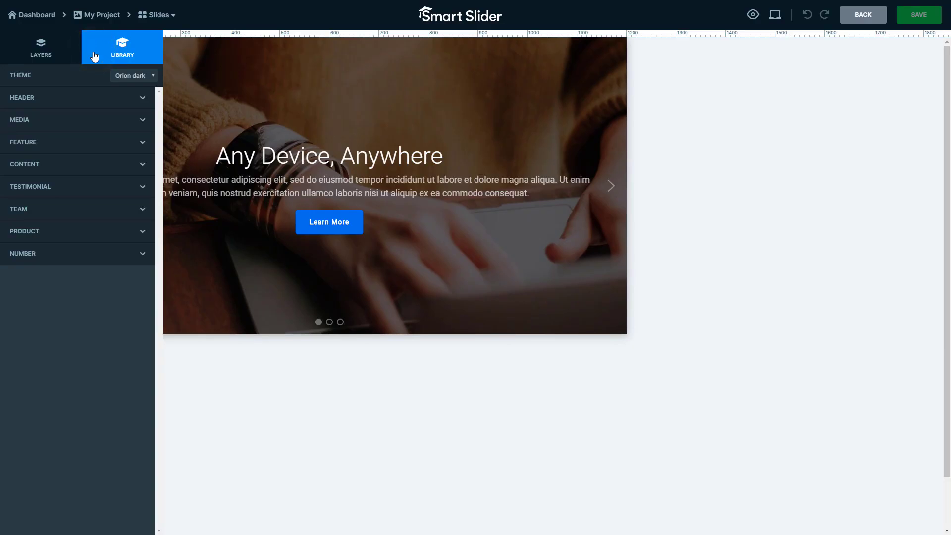
{"action": "left_click", "coordinate": [85, 236]}
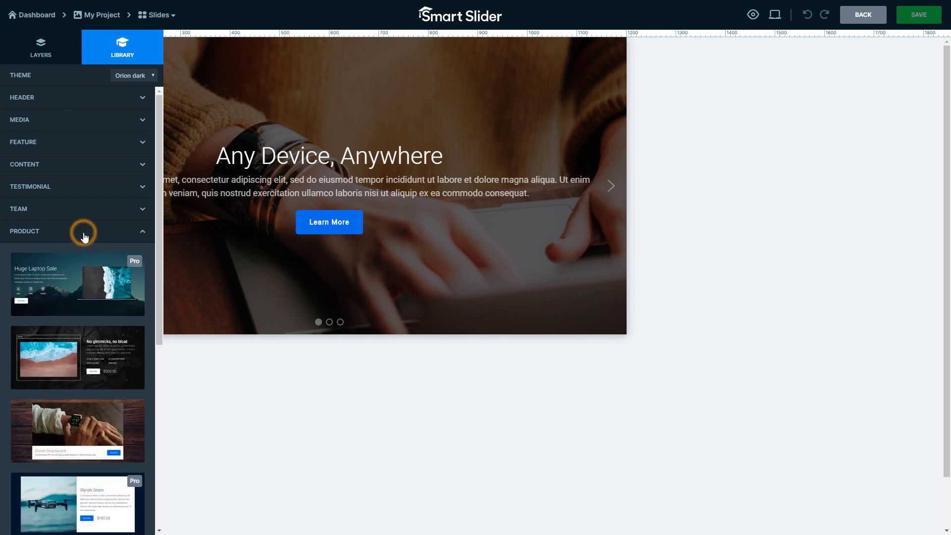
{"action": "left_click", "coordinate": [89, 210]}
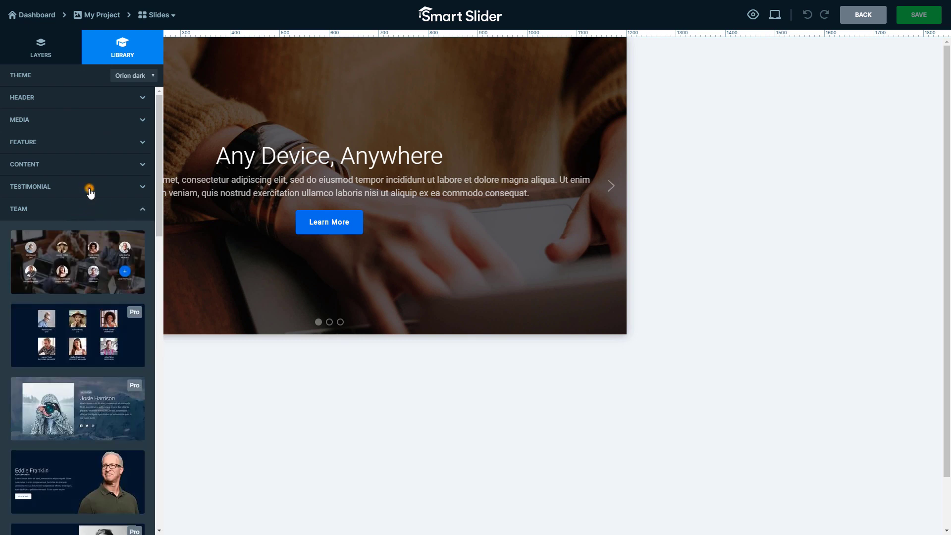
{"action": "left_click", "coordinate": [89, 186]}
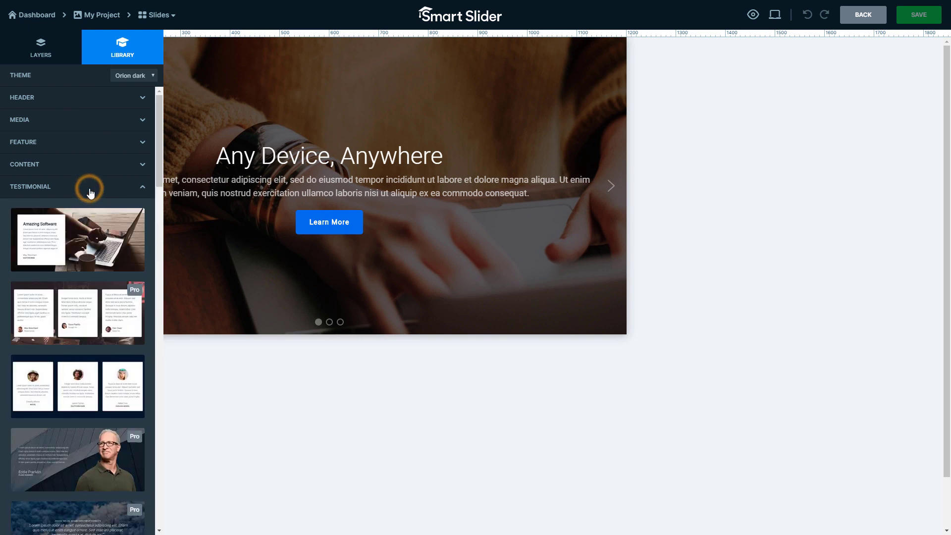
{"action": "left_click", "coordinate": [88, 238]}
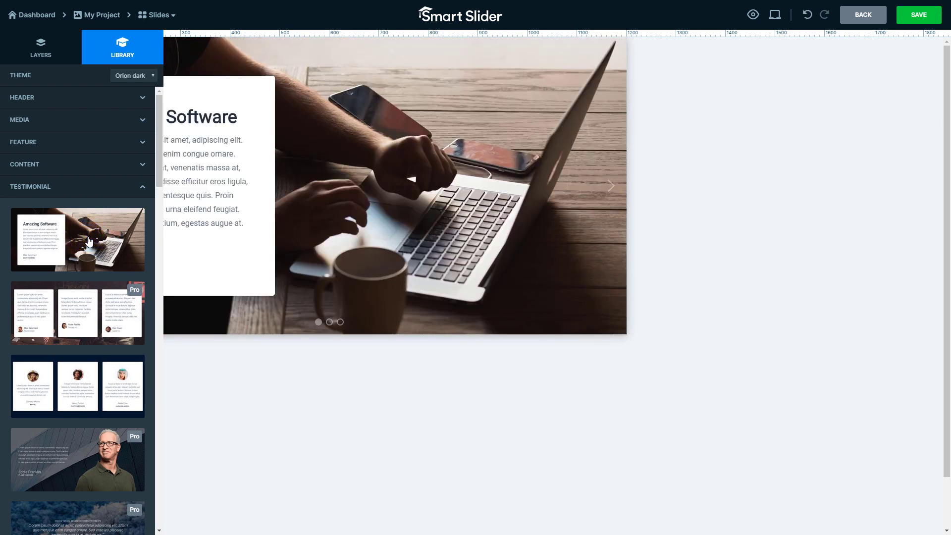
{"action": "left_click", "coordinate": [191, 355]}
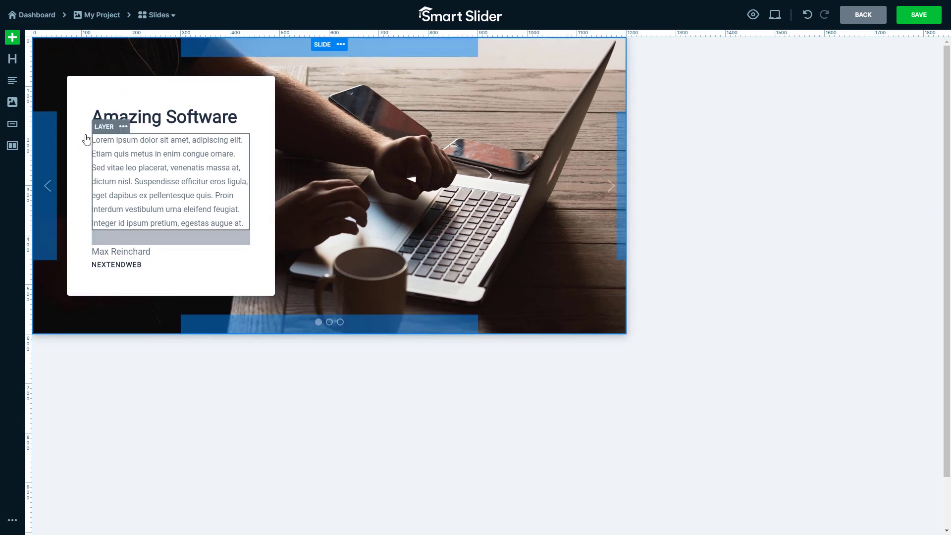
- Return to the dashboard, start a new project from a template, and import the free Feature Slider
{"action": "left_click", "coordinate": [43, 16]}
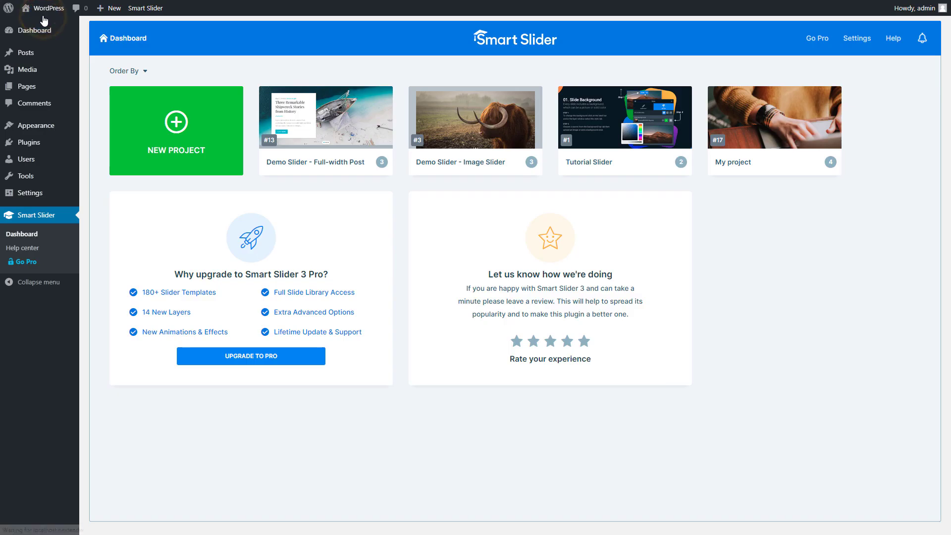
{"action": "left_click", "coordinate": [165, 120]}
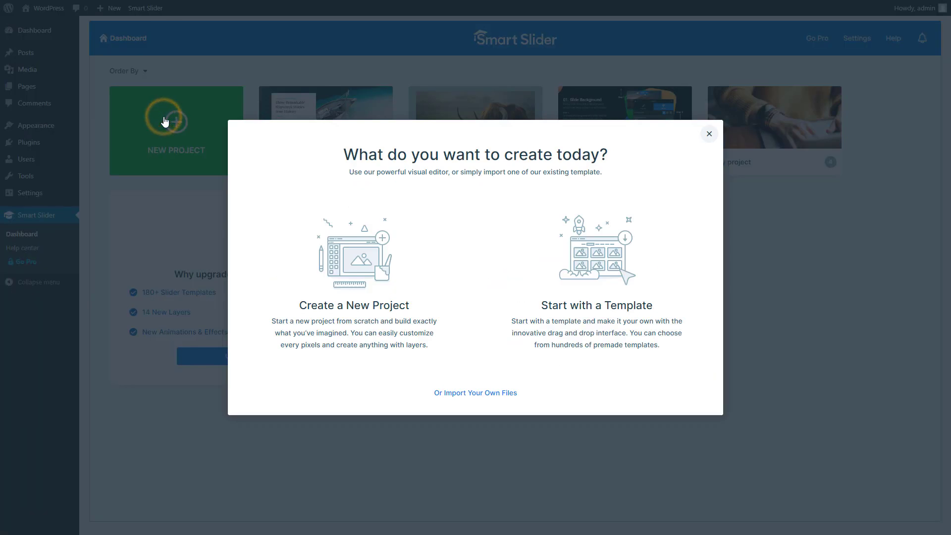
{"action": "left_click", "coordinate": [571, 293]}
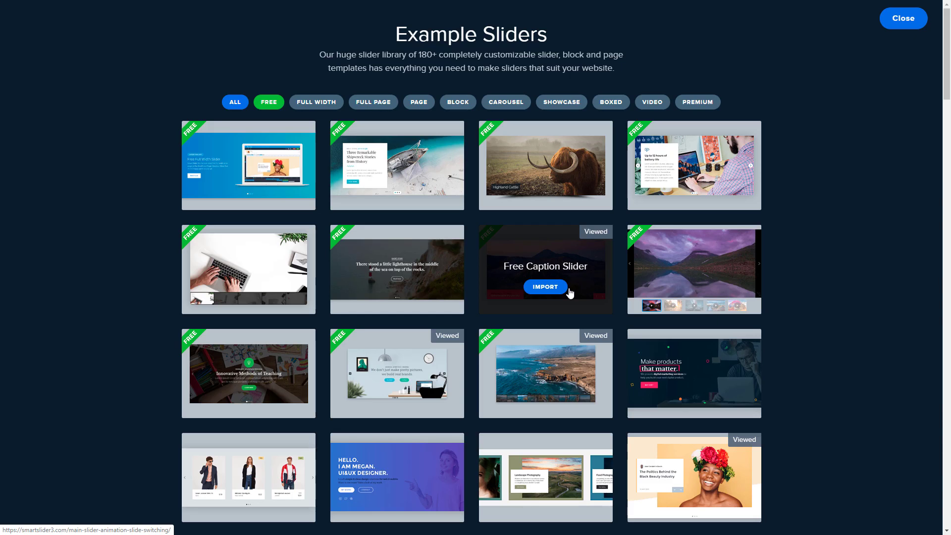
{"action": "left_click", "coordinate": [704, 184]}
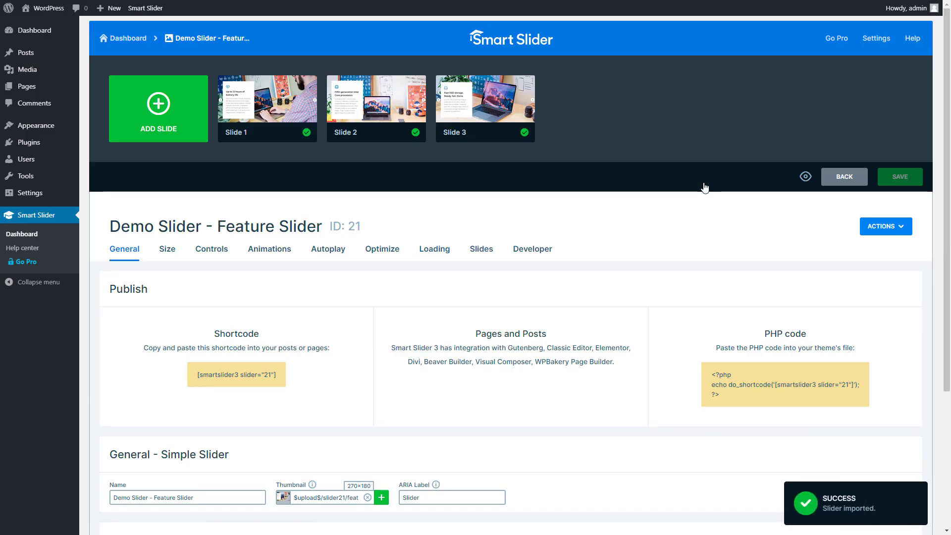
- Preview the imported Feature Slider in desktop size, and cycle forward through its slides
{"action": "left_click", "coordinate": [806, 179]}
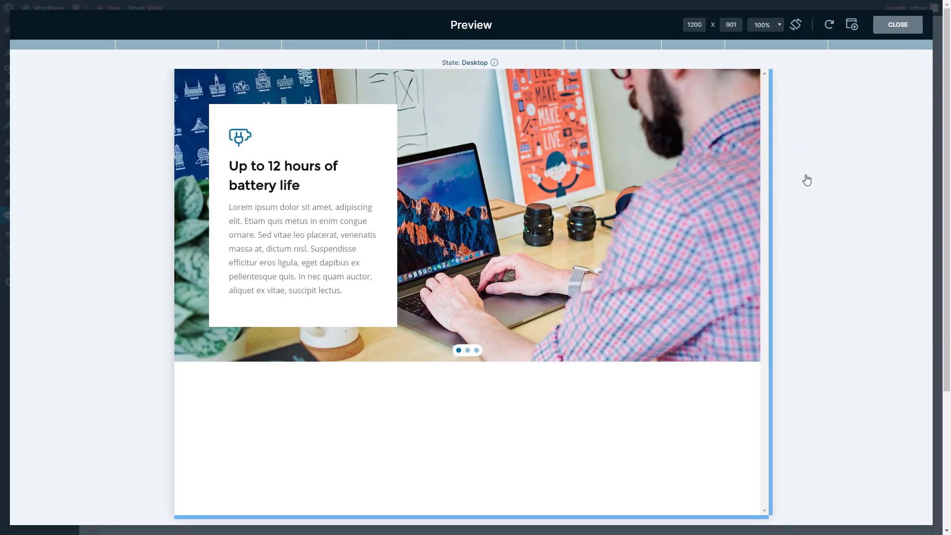
{"action": "left_click", "coordinate": [748, 223]}
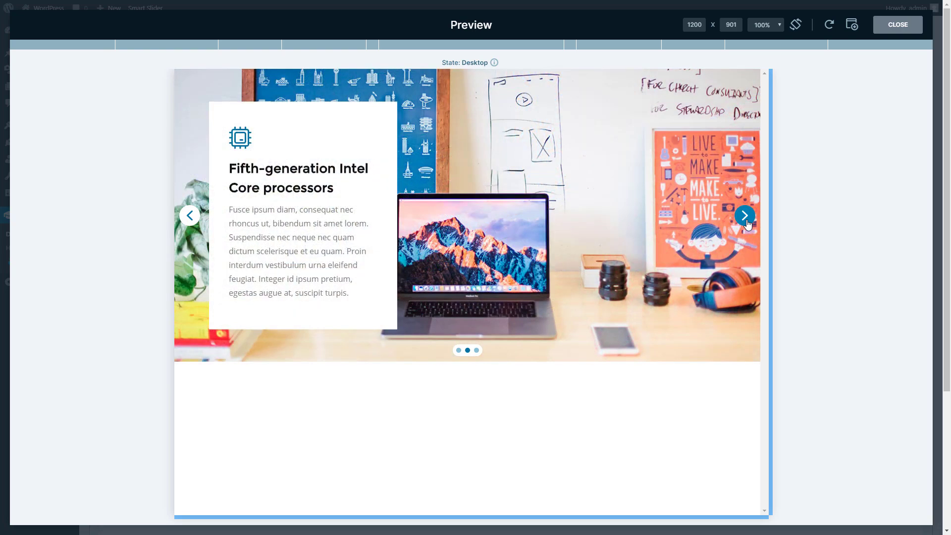
{"action": "left_click", "coordinate": [747, 224]}
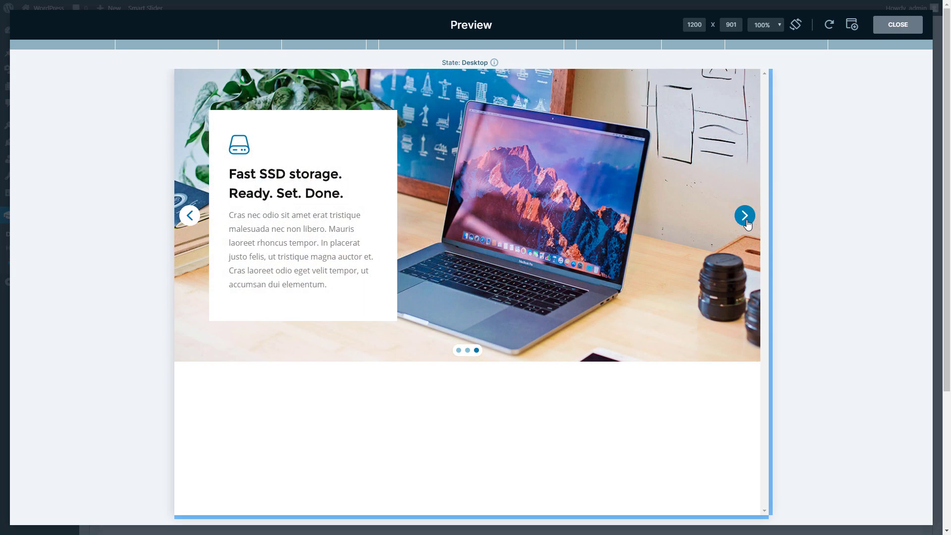
{"action": "left_click", "coordinate": [747, 224]}
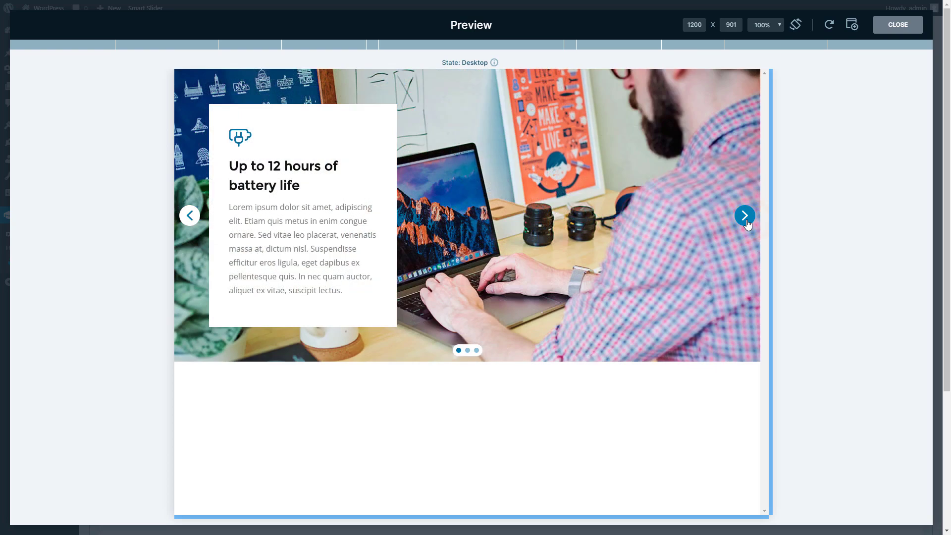
{"action": "left_click", "coordinate": [748, 224]}
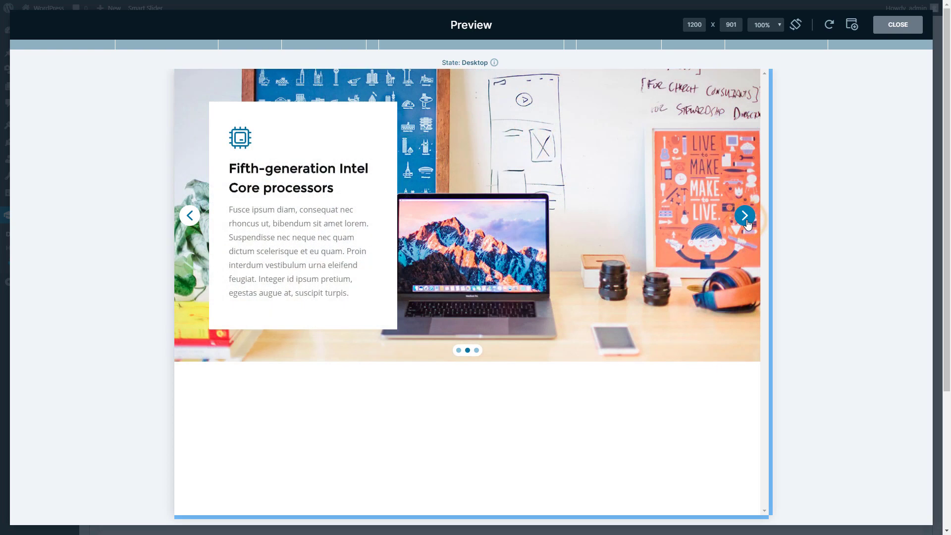
{"action": "left_click", "coordinate": [748, 223]}
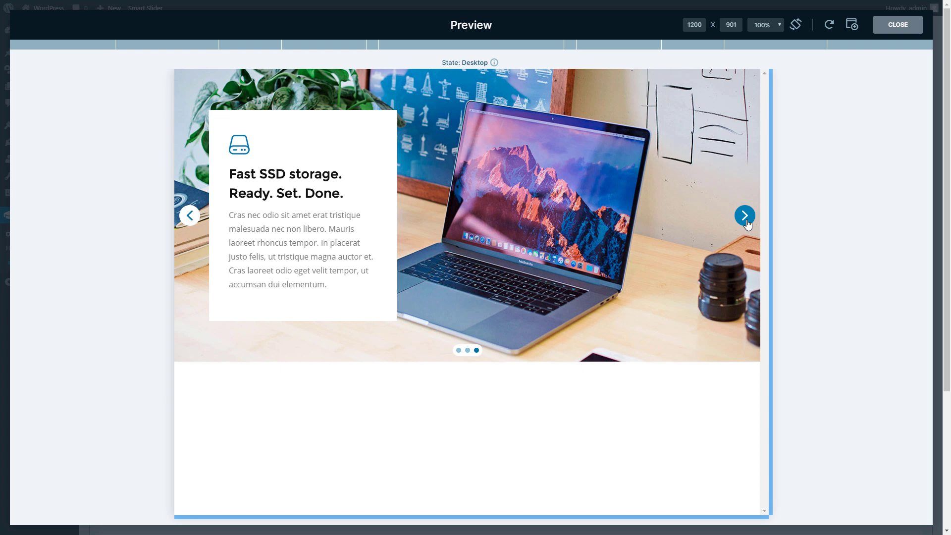
{"action": "left_click", "coordinate": [747, 224]}
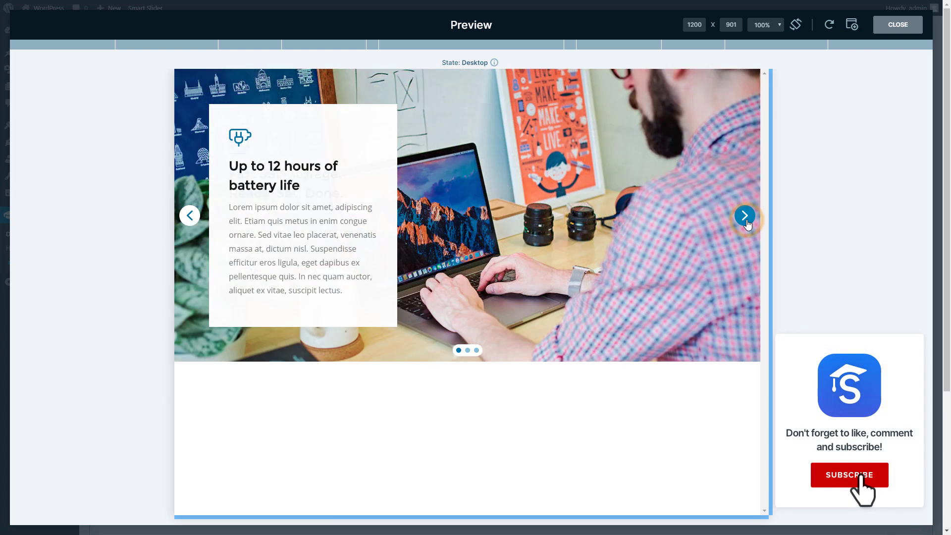